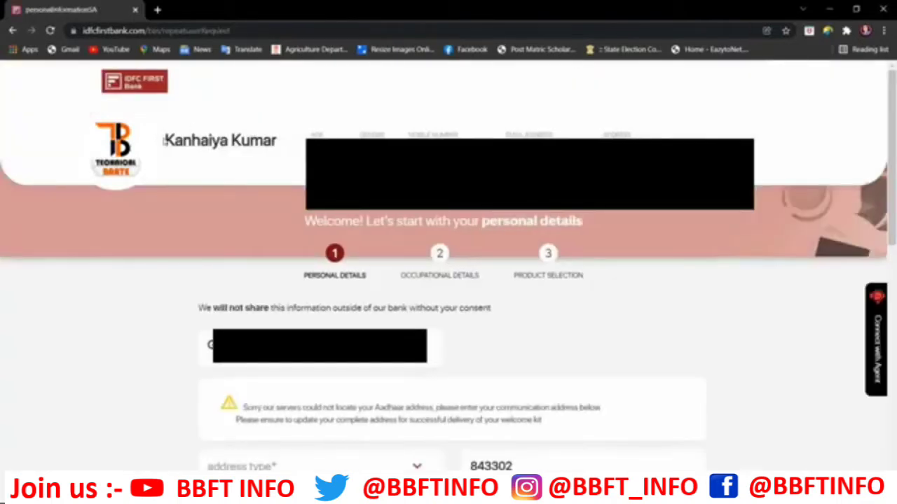
pyautogui.moveTo(163, 140); pyautogui.dragTo(197, 141)
pyautogui.click(158, 149)
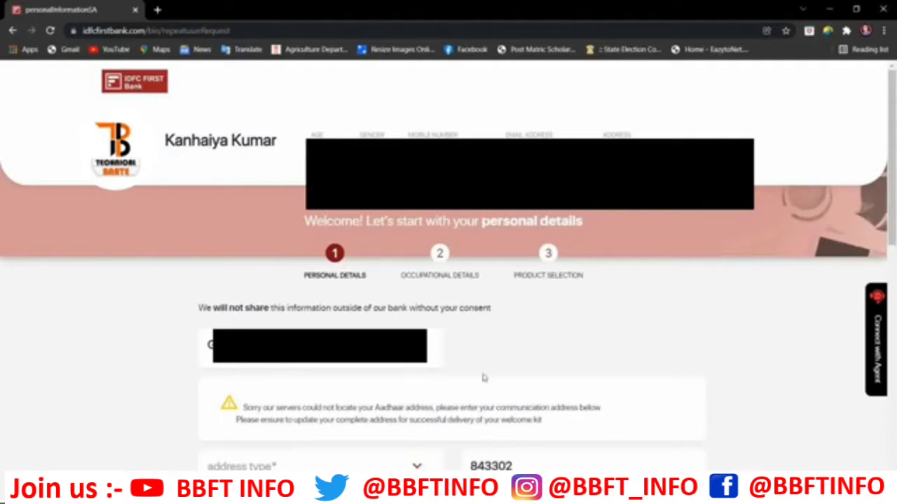
# - Set the communication address type to Residential and the residential property type to Family owned
pyautogui.scroll(-2, 482, 378)
pyautogui.click(391, 327)
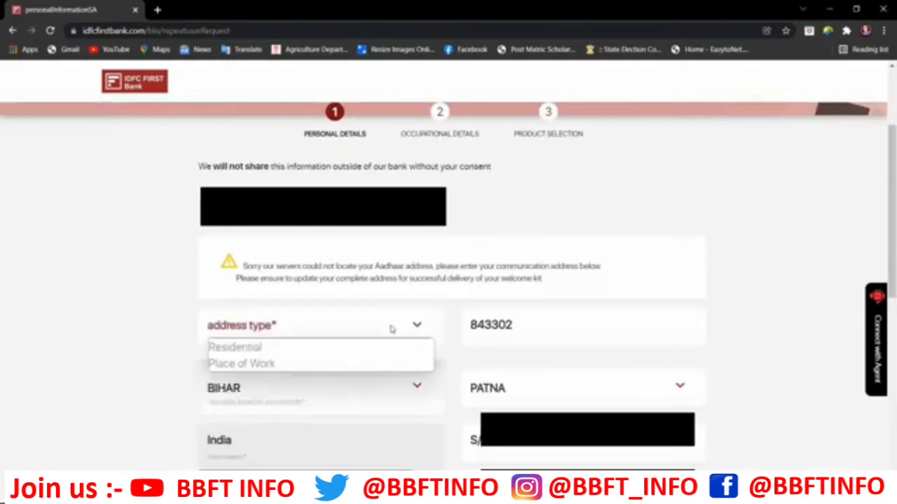
pyautogui.click(284, 347)
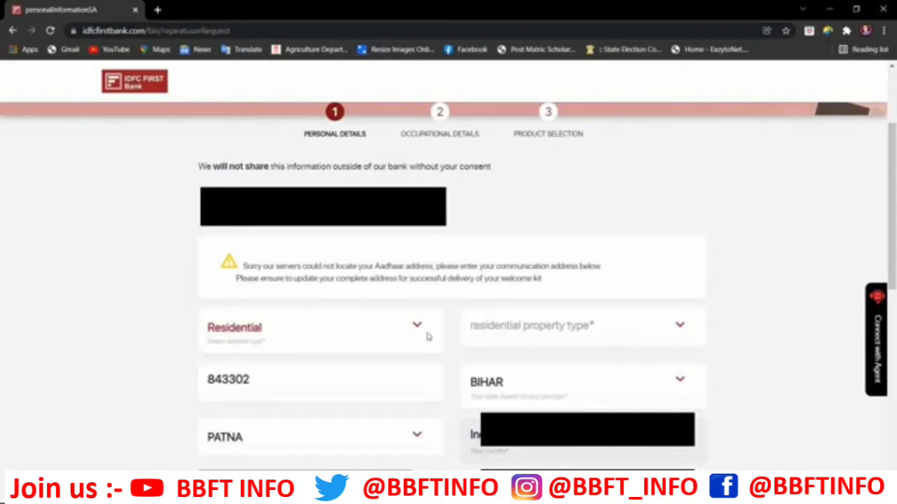
pyautogui.click(549, 326)
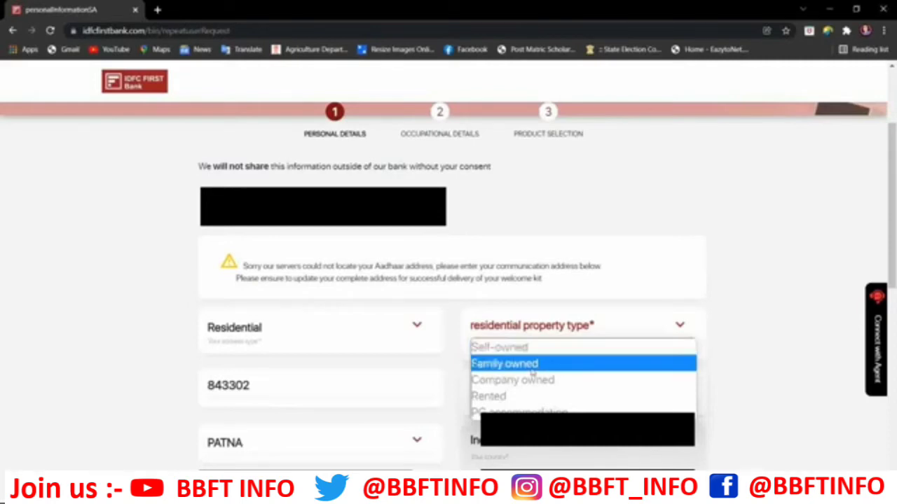
pyautogui.click(534, 370)
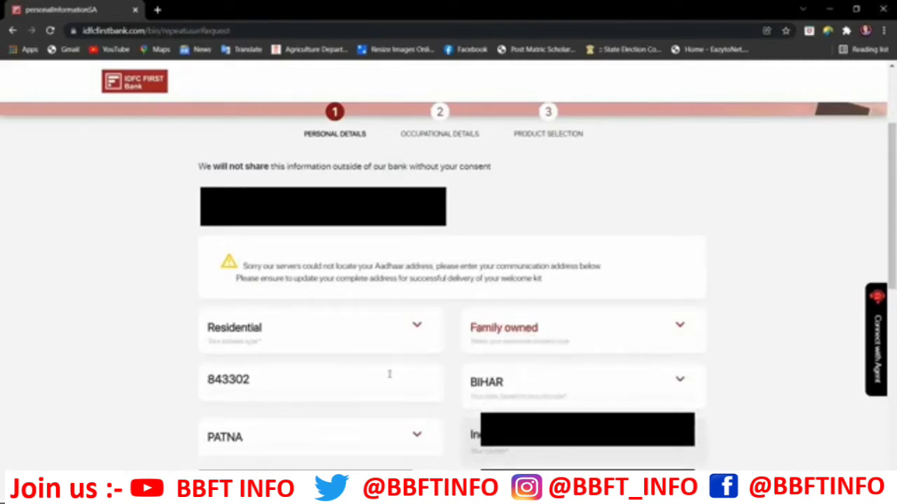
# - Review the prefilled communication address, checking the pincode, state, city and each address line
pyautogui.scroll(-1, 412, 380)
pyautogui.scroll(-1, 299, 381)
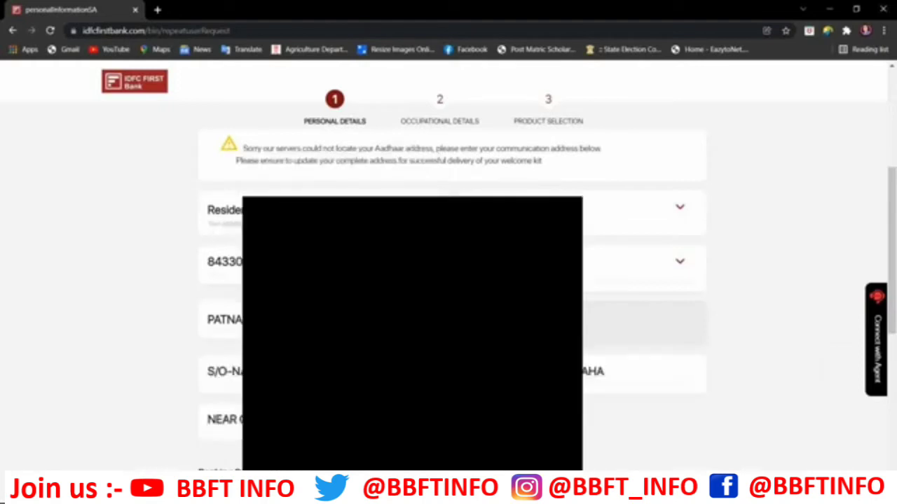
pyautogui.scroll(-2, 449, 280)
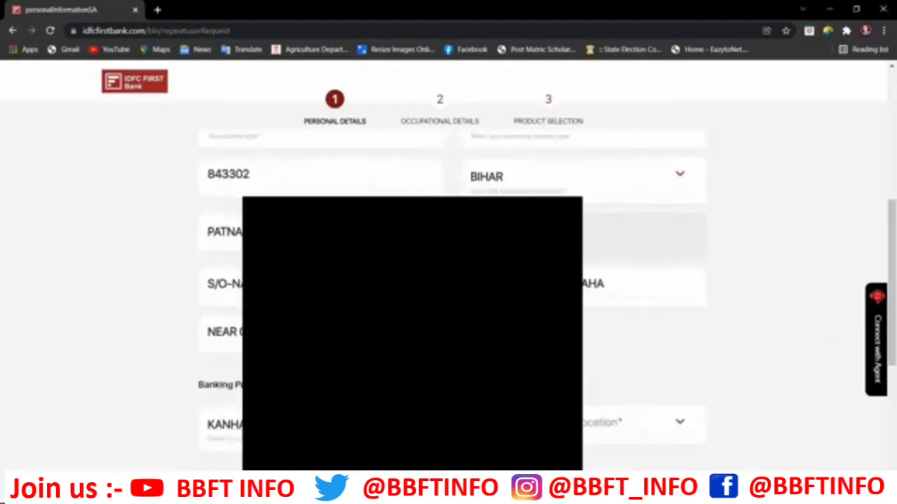
pyautogui.tripleClick(224, 284)
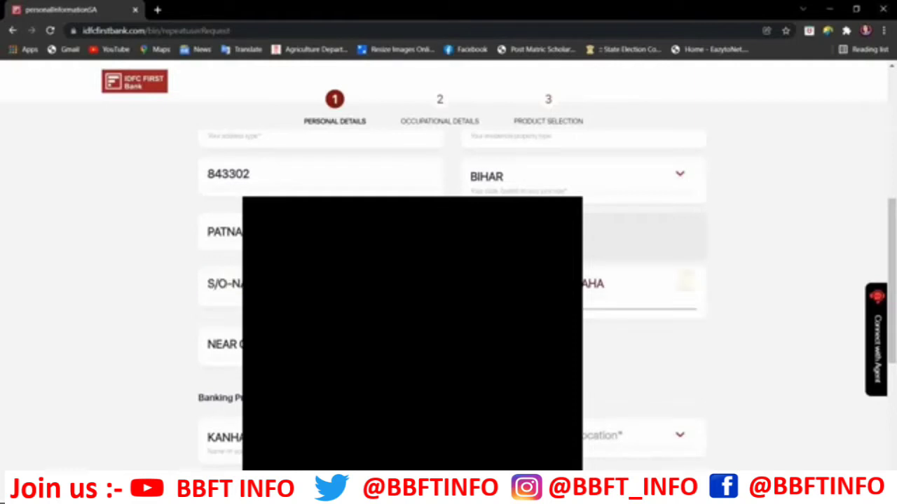
pyautogui.tripleClick(533, 284)
pyautogui.press('Tab')
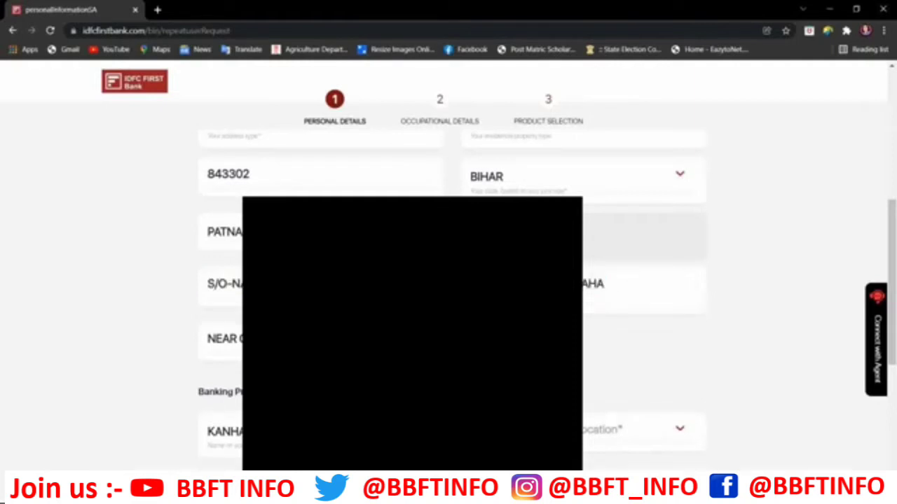
pyautogui.scroll(-1, 448, 294)
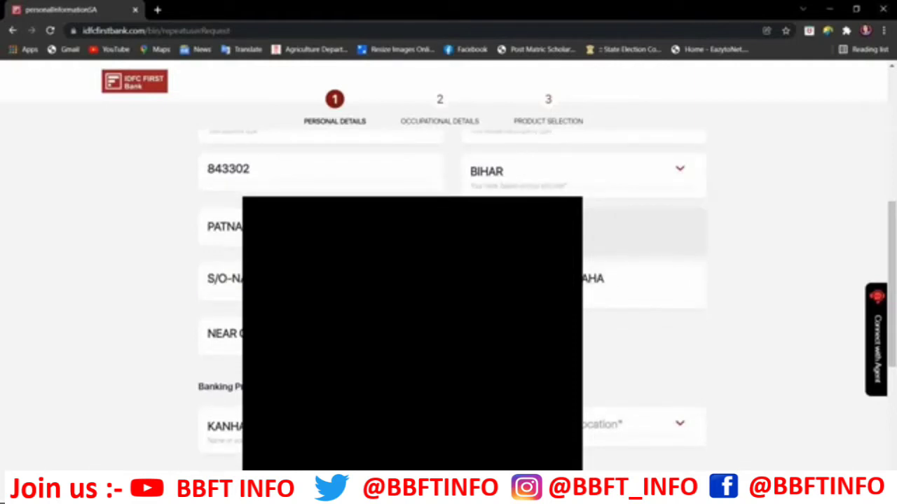
pyautogui.tripleClick(213, 341)
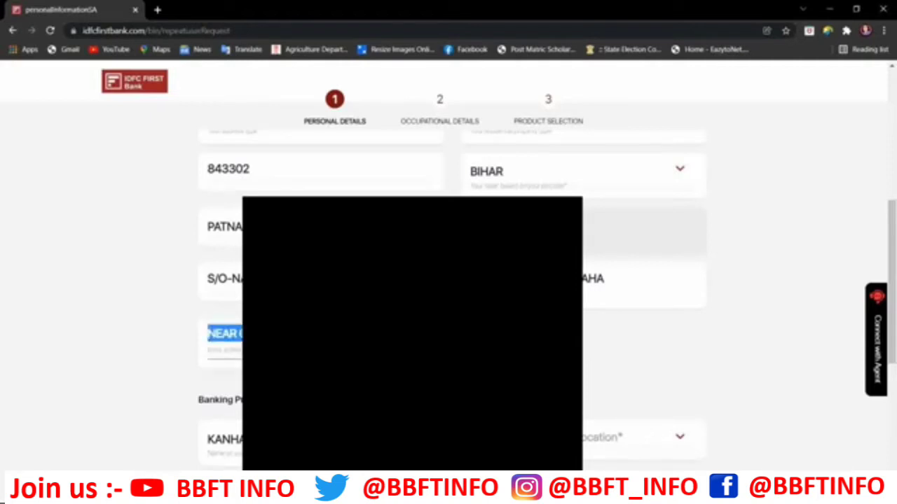
pyautogui.press('Tab')
pyautogui.scroll(-1, 192, 341)
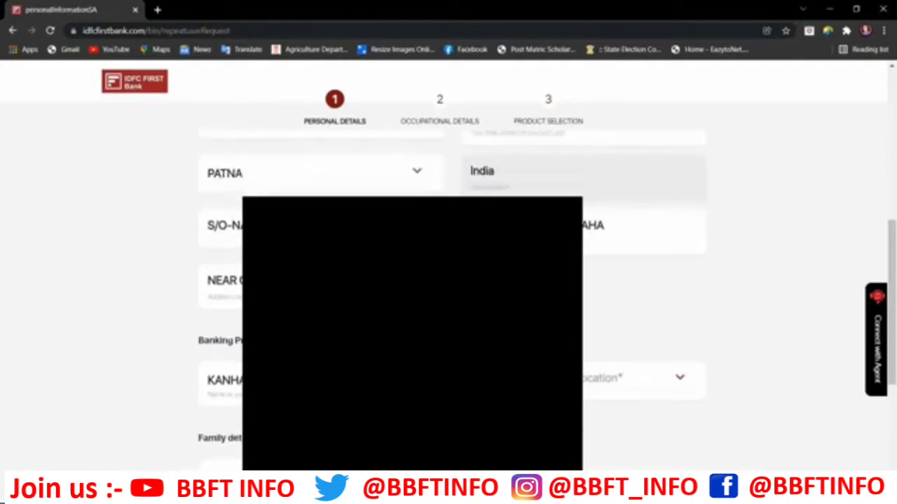
# - Choose Patna - Kankarbagh Branch as the preferred branch location in the banking preferences
pyautogui.moveTo(191, 341); pyautogui.dragTo(295, 338)
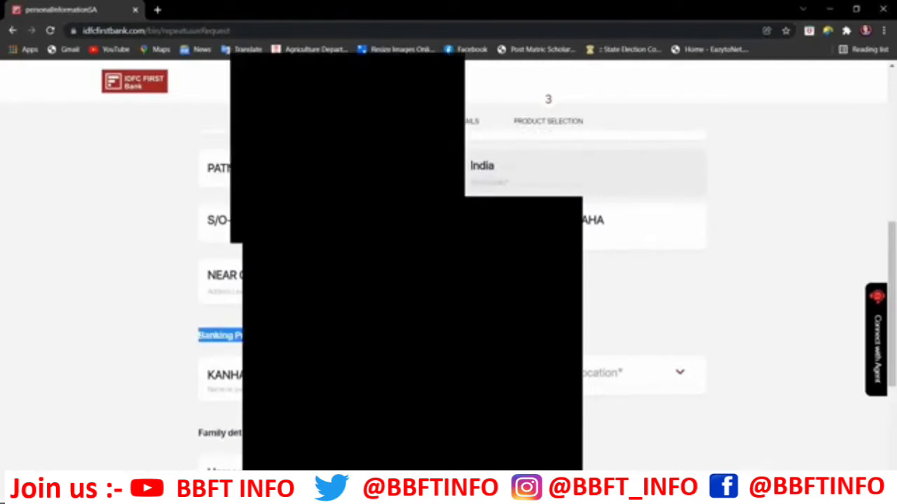
pyautogui.scroll(-1, 409, 336)
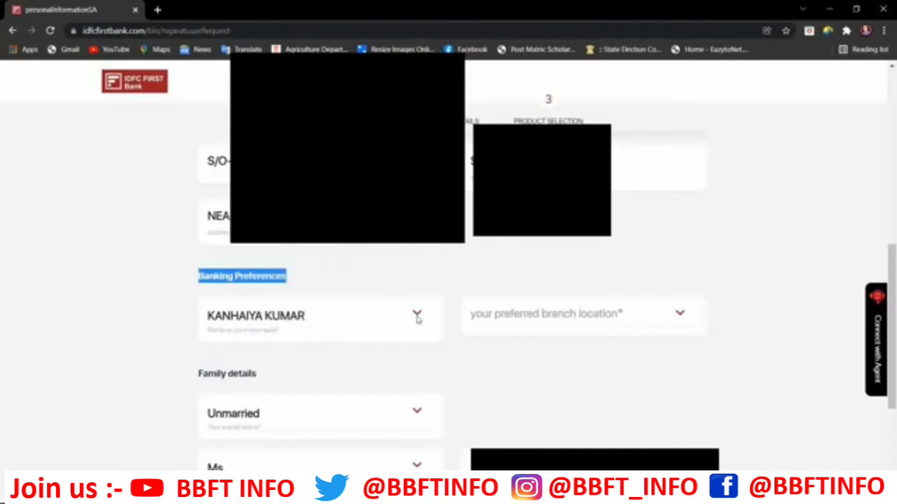
pyautogui.click(660, 316)
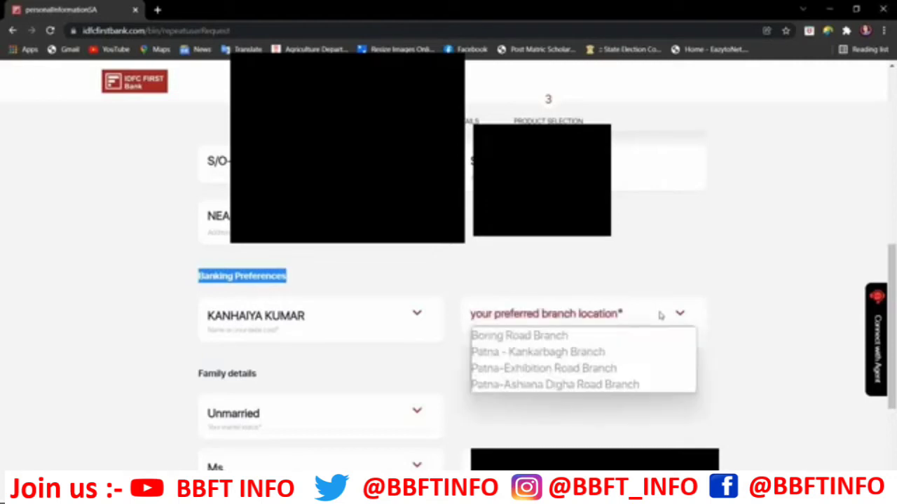
pyautogui.click(599, 352)
# - In the family details, select Unmarried as the marital status and check the mother's salutation
pyautogui.scroll(-1, 640, 241)
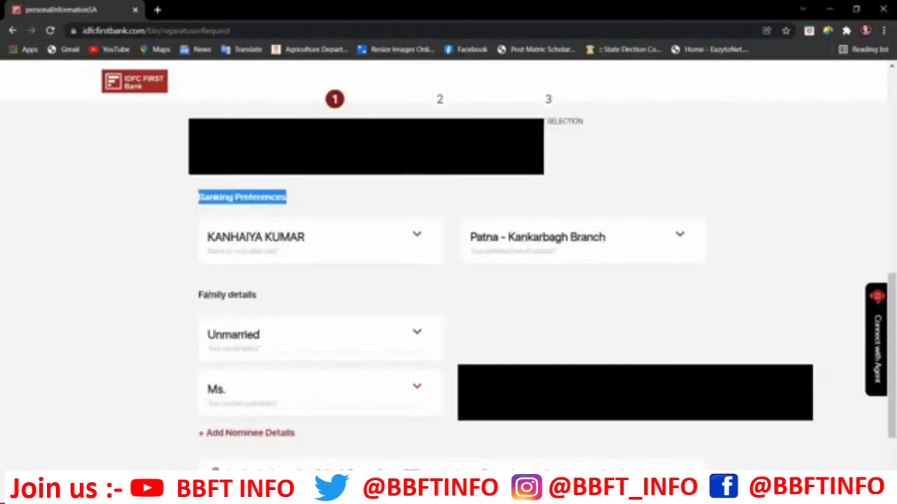
pyautogui.click(239, 293)
pyautogui.moveTo(203, 294); pyautogui.dragTo(297, 301)
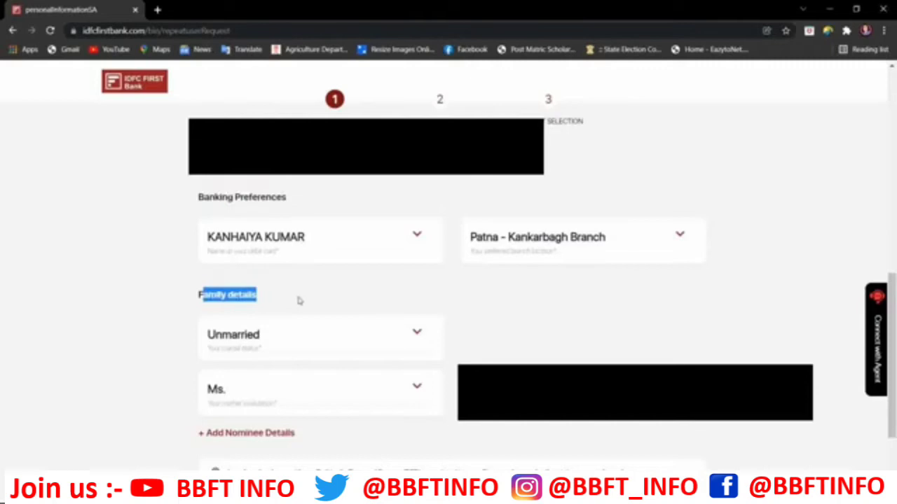
pyautogui.click(418, 333)
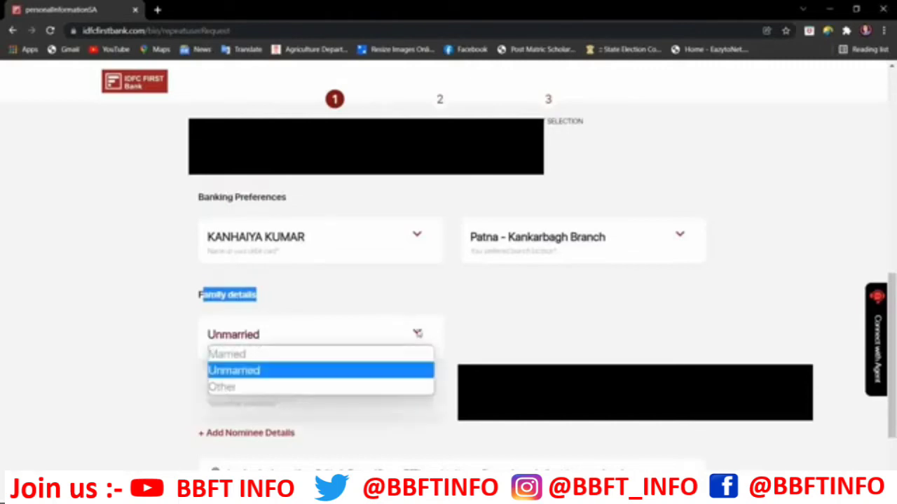
pyautogui.click(316, 371)
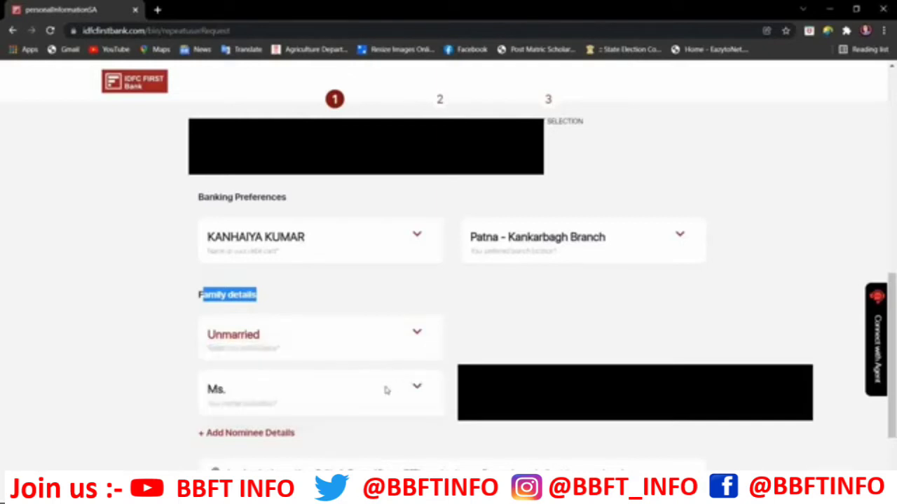
pyautogui.doubleClick(219, 389)
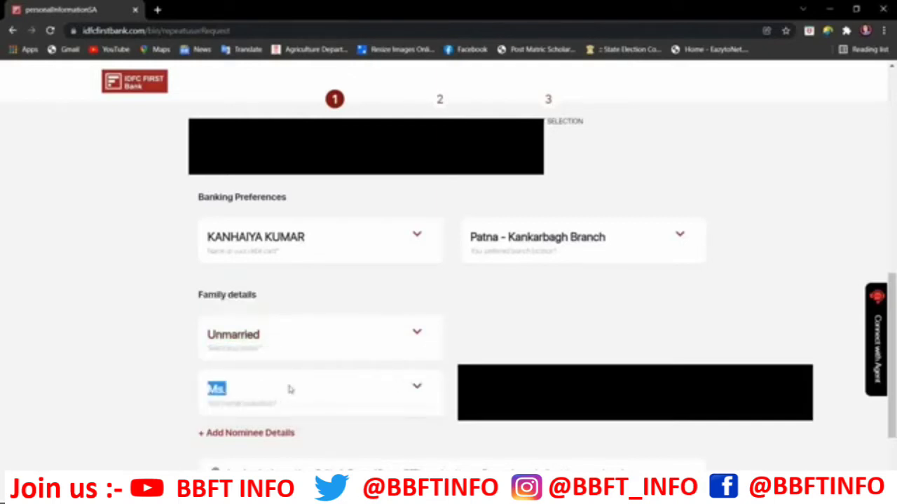
pyautogui.click(414, 381)
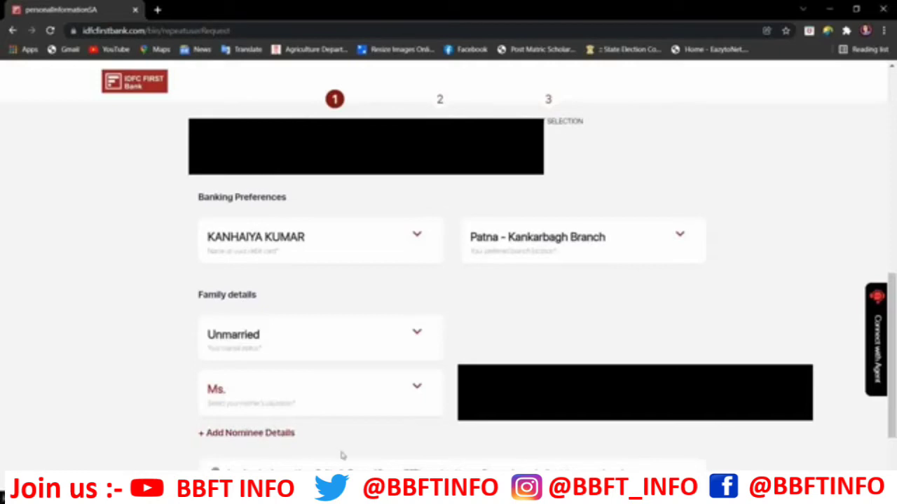
# - Add a nominee details section below the family details
pyautogui.scroll(-1, 342, 456)
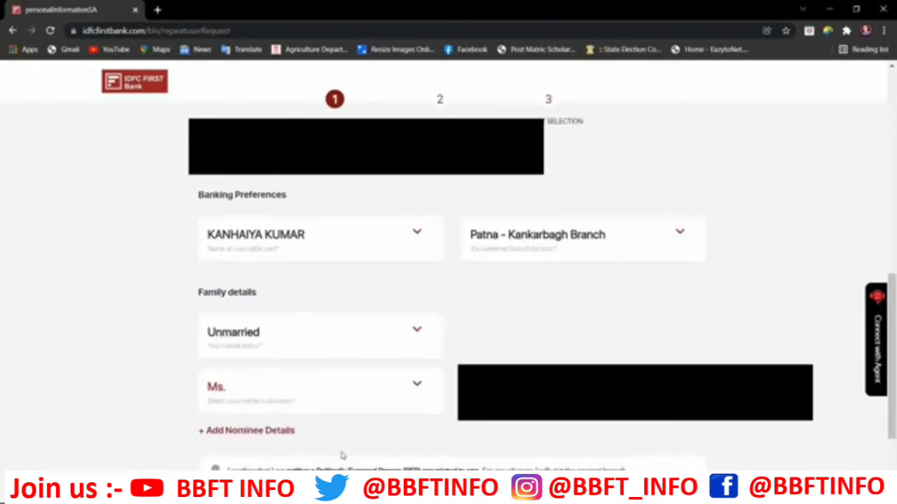
pyautogui.scroll(-3, 342, 456)
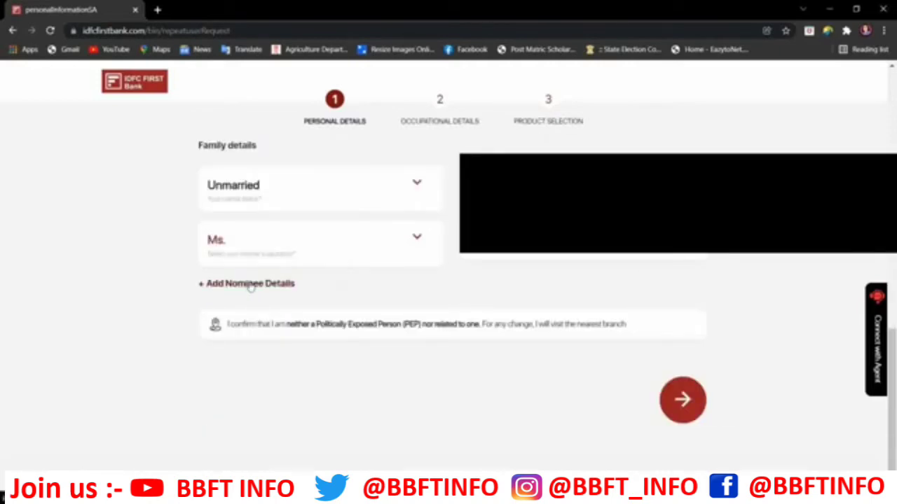
pyautogui.click(250, 283)
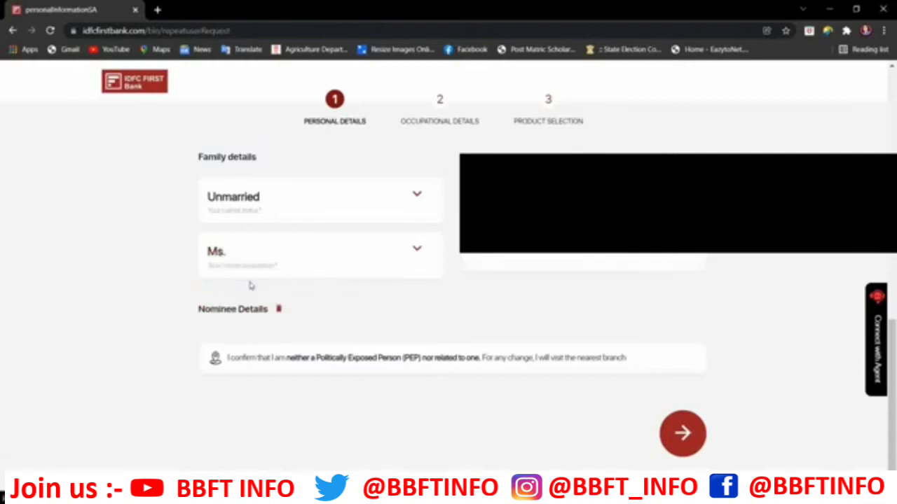
pyautogui.scroll(-1, 310, 376)
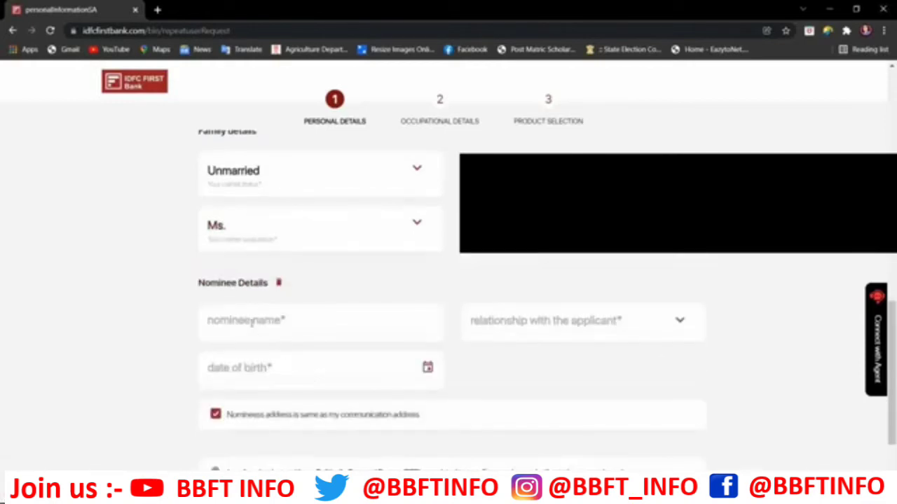
# - Examine the nominee's relationship choices and the date of birth field without filling them in
pyautogui.click(617, 321)
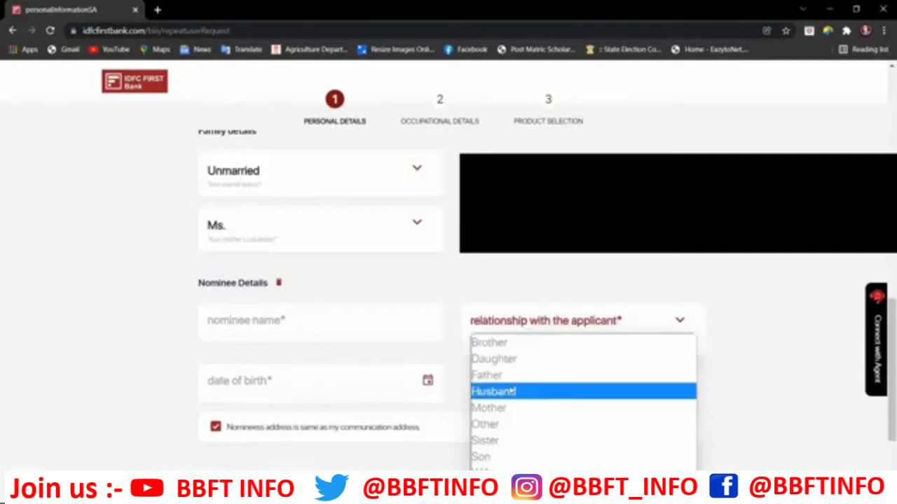
pyautogui.click(290, 381)
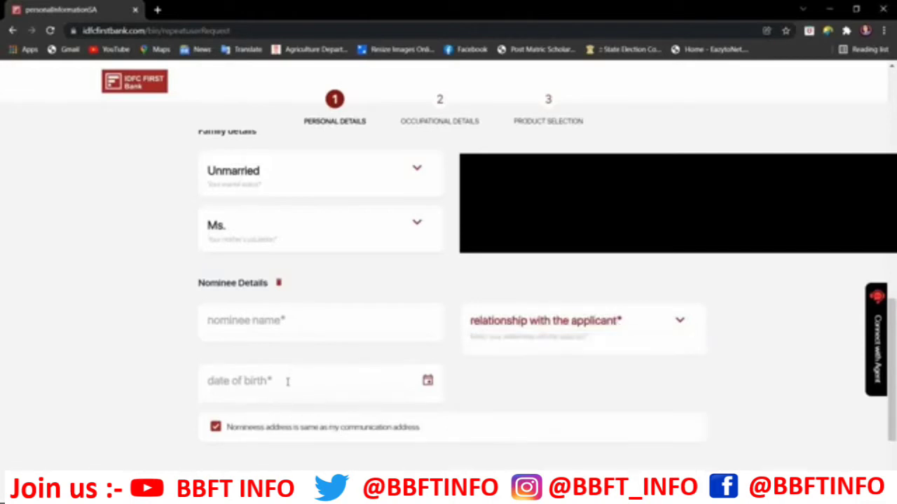
pyautogui.click(483, 432)
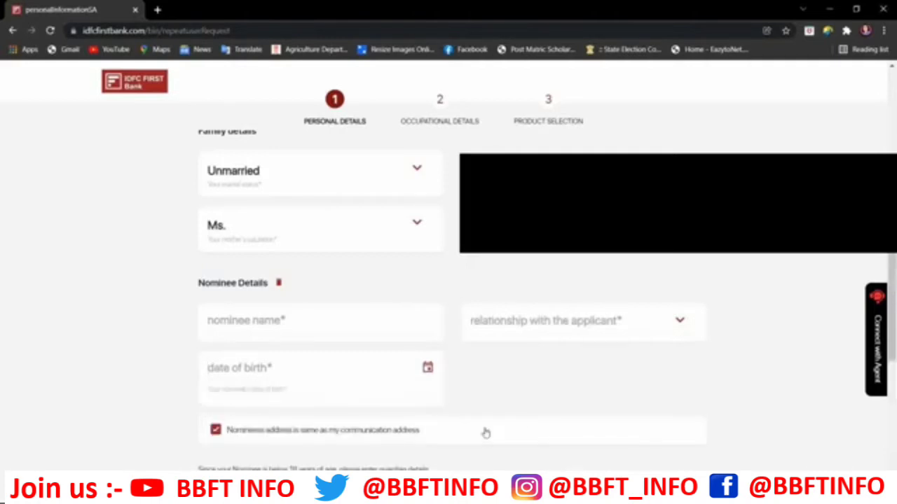
pyautogui.scroll(-1, 486, 433)
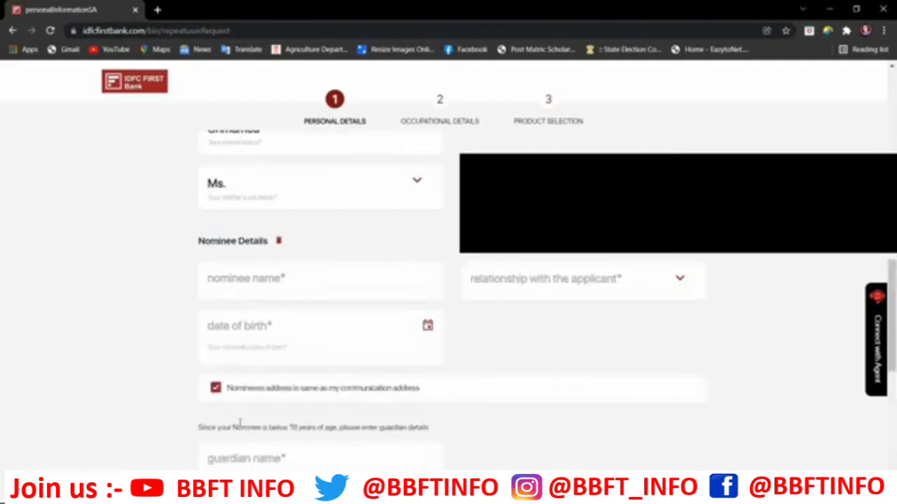
# - Turn off the option making the nominee's address match the communication address, examine the separate address fields, and turn it back on
pyautogui.click(215, 390)
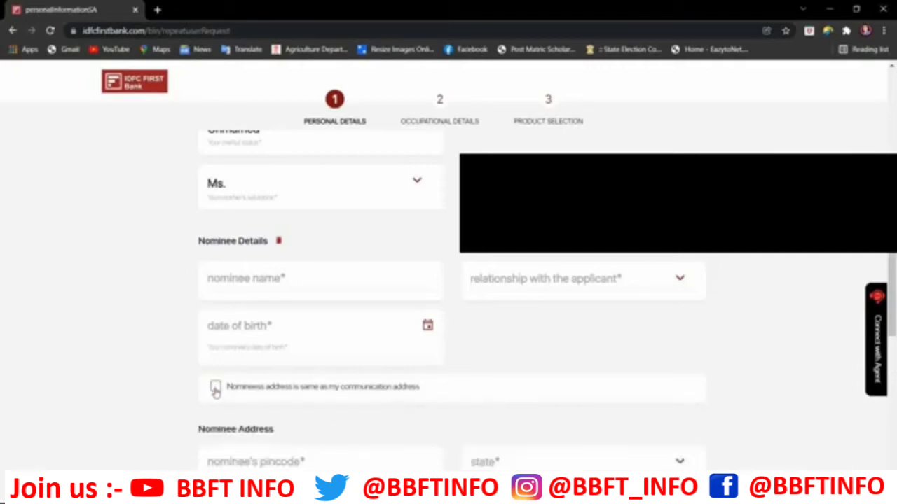
pyautogui.click(215, 388)
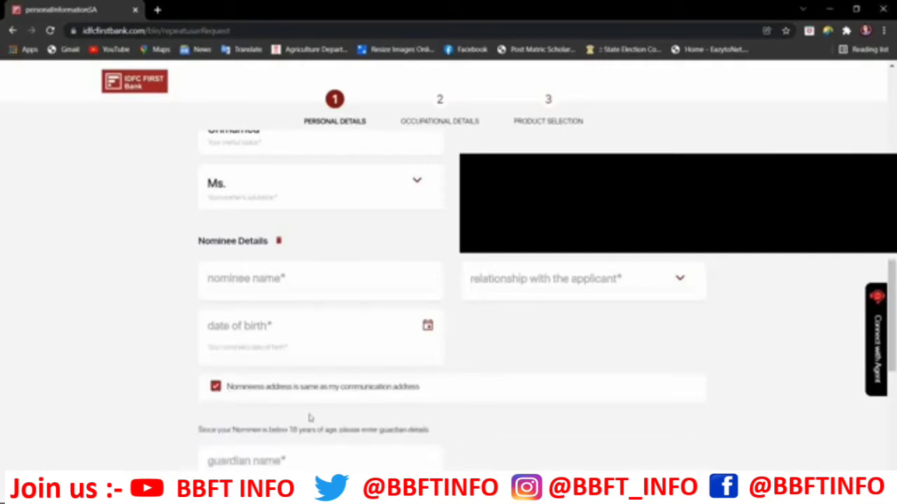
pyautogui.click(215, 389)
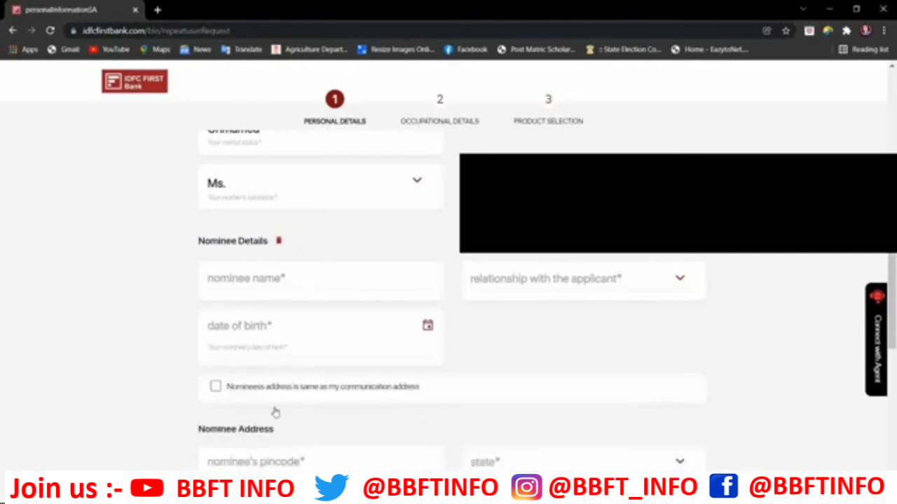
pyautogui.scroll(-1, 273, 411)
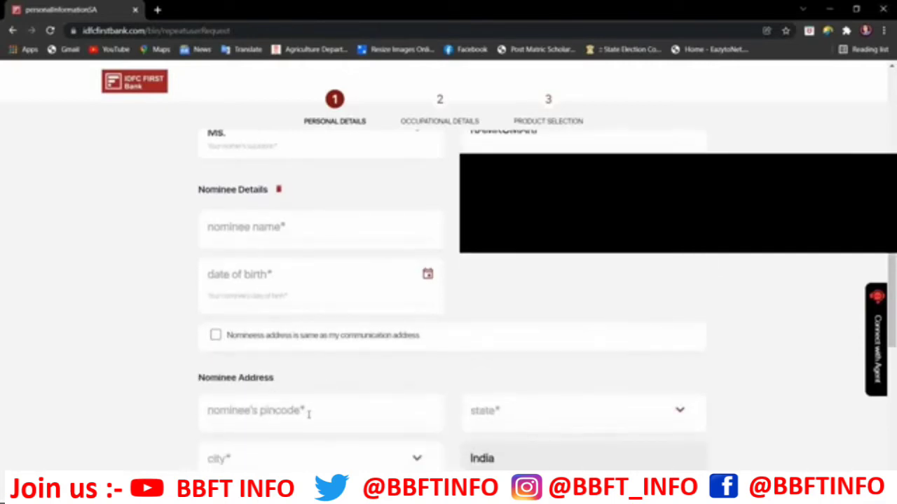
pyautogui.scroll(-2, 308, 414)
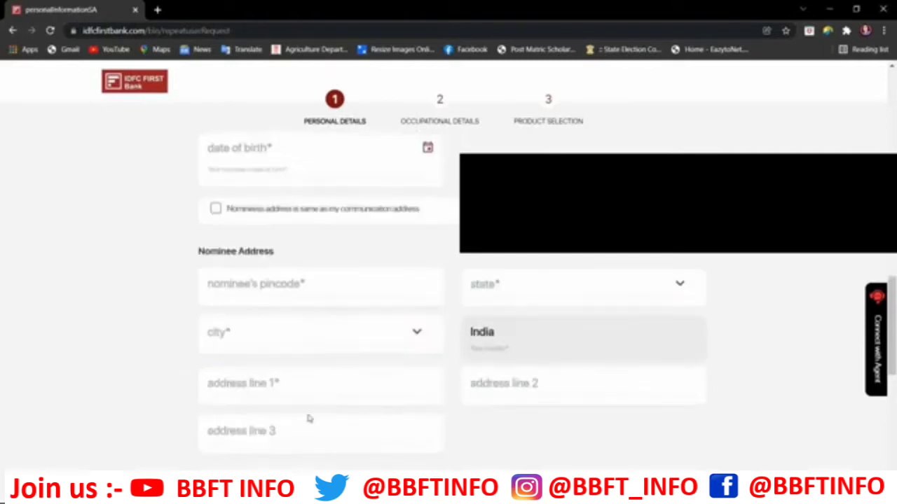
pyautogui.click(215, 233)
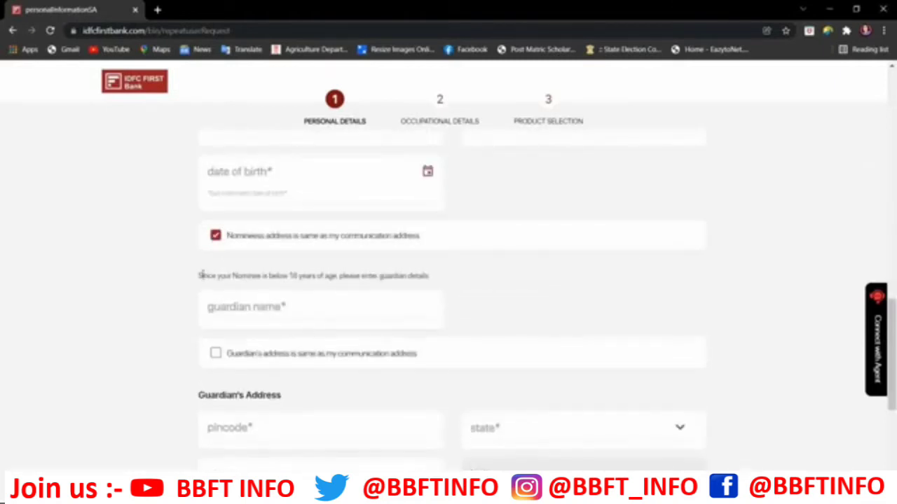
# - Examine the guardian details for a minor nominee, turning the option for using the communication address as the guardian's address on and off
pyautogui.moveTo(202, 275); pyautogui.dragTo(425, 272)
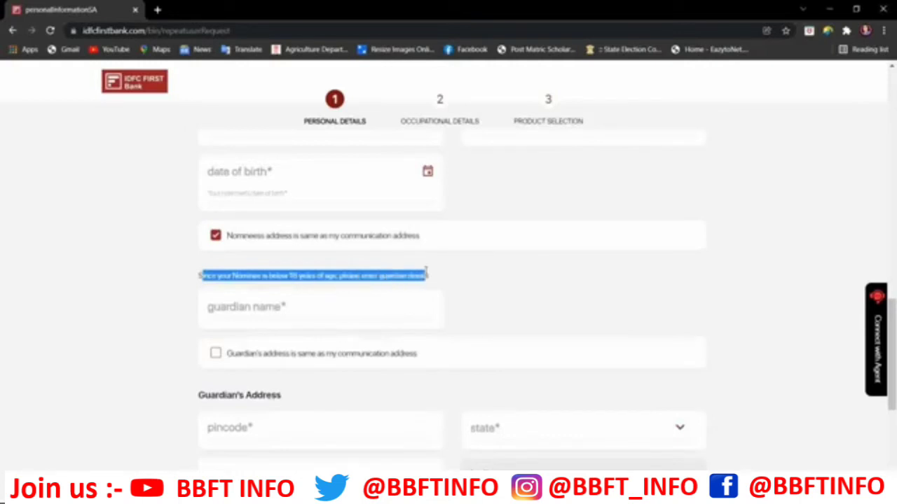
pyautogui.click(313, 303)
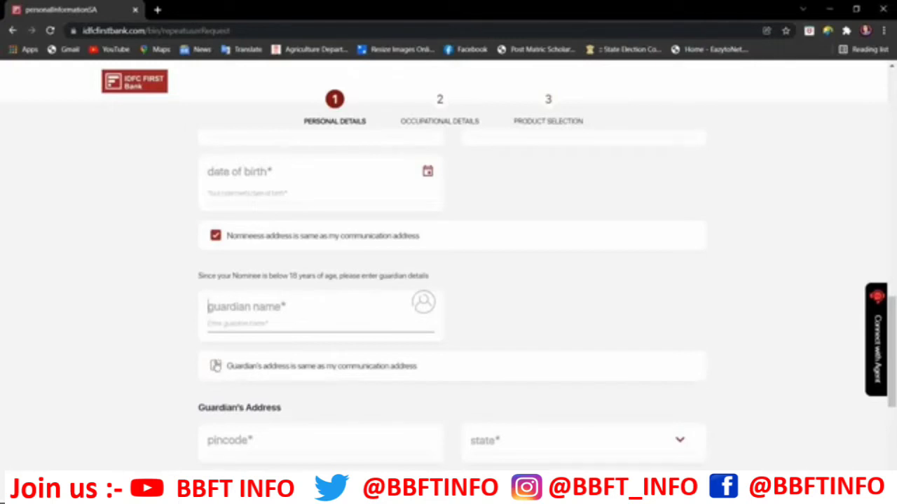
pyautogui.click(215, 366)
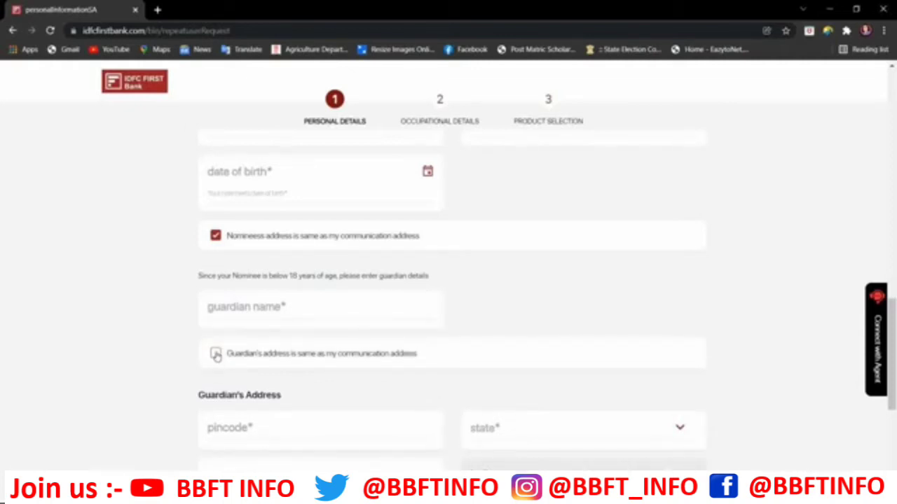
pyautogui.click(216, 354)
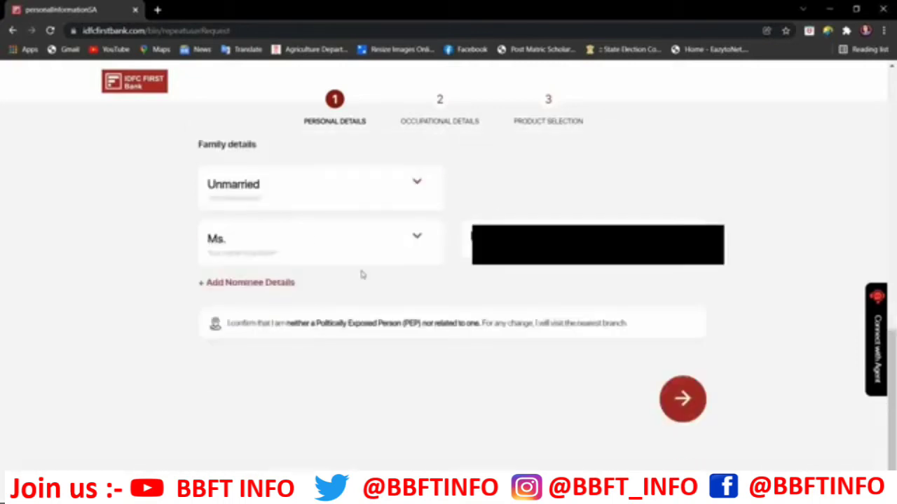
# - Continue to the occupational details, then check the occupation choices and the company name field without changing them
pyautogui.click(690, 410)
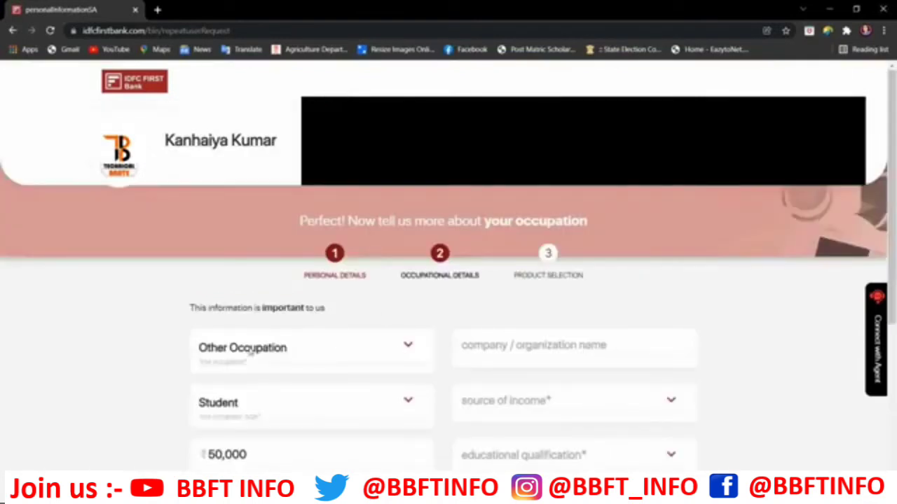
pyautogui.click(403, 348)
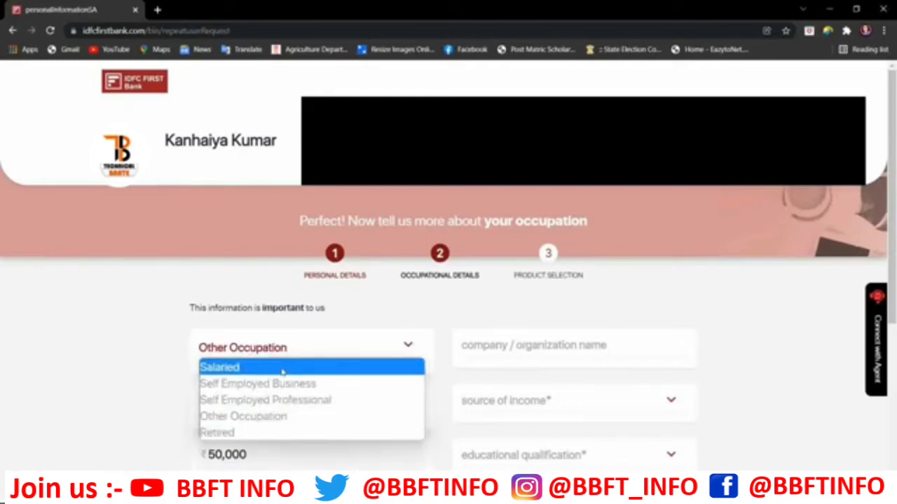
pyautogui.click(396, 348)
pyautogui.click(545, 347)
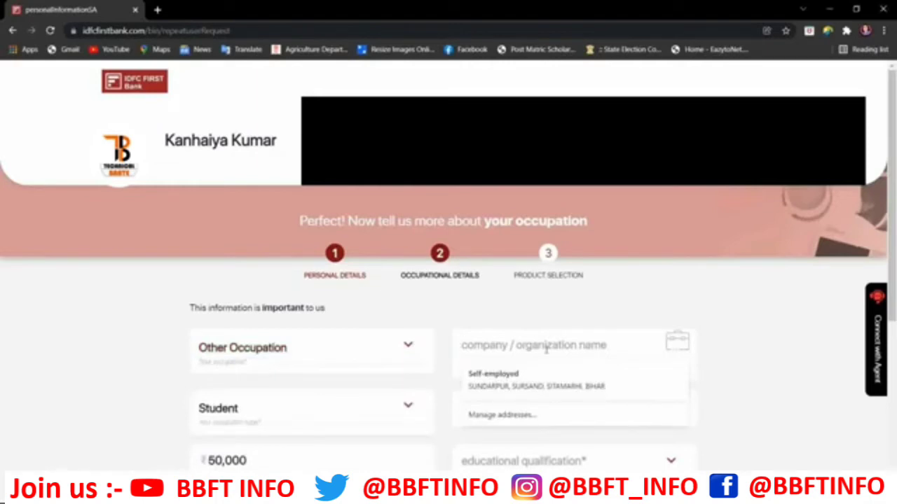
pyautogui.click(787, 348)
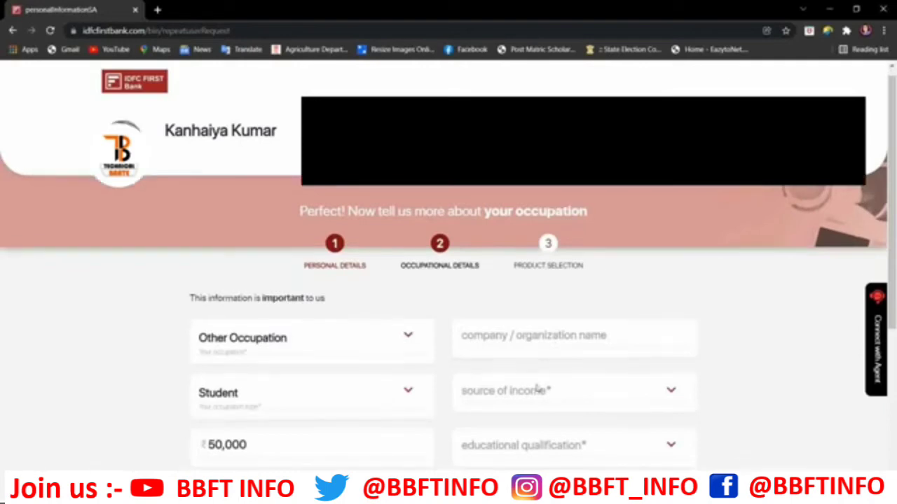
# - Set the source of income to Savings and the educational qualification to Graduate, keeping the gross annual income as filled in
pyautogui.click(628, 388)
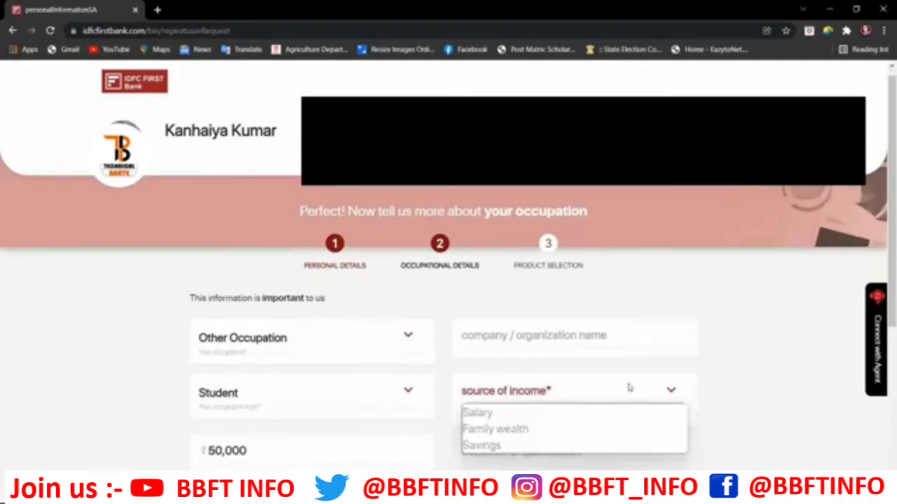
pyautogui.click(510, 446)
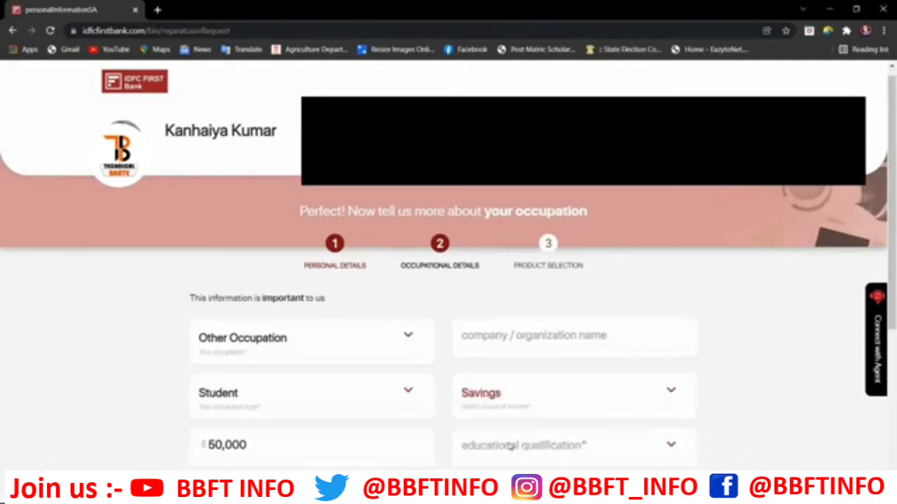
pyautogui.scroll(-1, 326, 403)
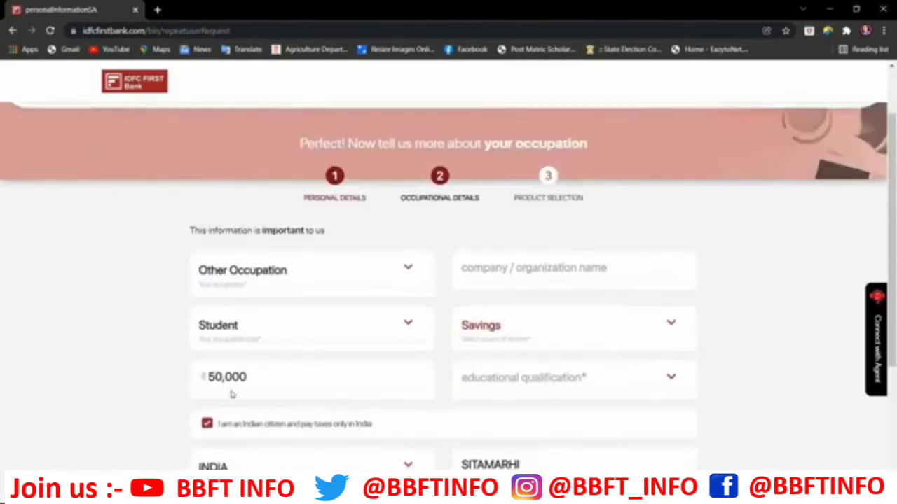
pyautogui.click(292, 376)
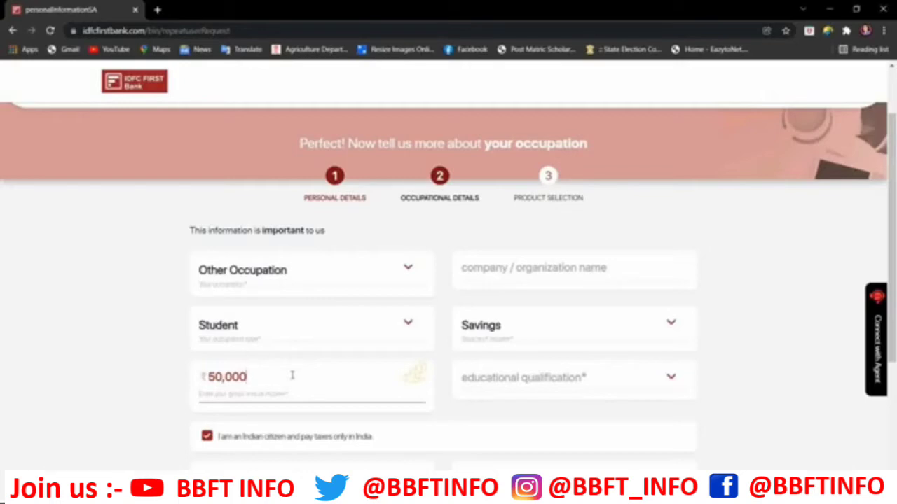
pyautogui.click(664, 383)
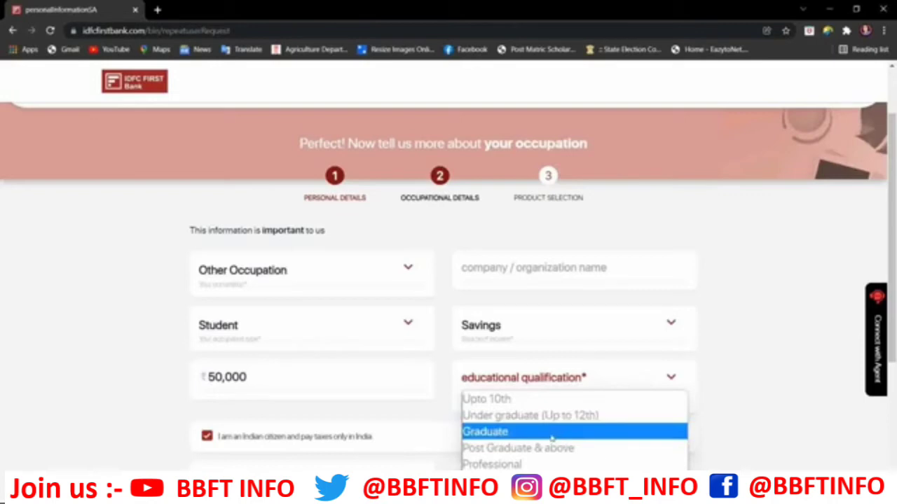
pyautogui.click(553, 438)
# - Review the Indian citizenship and tax declaration and the country of birth below the occupation fields
pyautogui.scroll(-1, 440, 418)
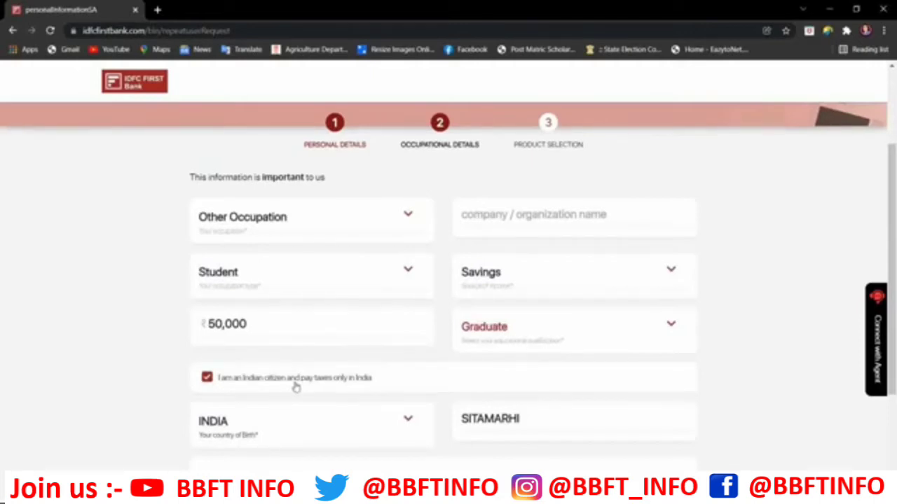
pyautogui.scroll(-1, 294, 341)
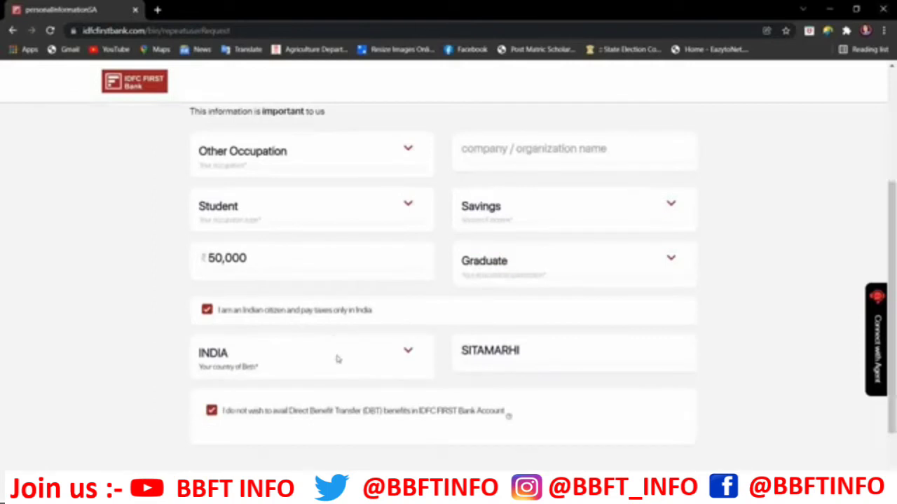
pyautogui.moveTo(200, 376); pyautogui.dragTo(268, 367)
pyautogui.click(276, 368)
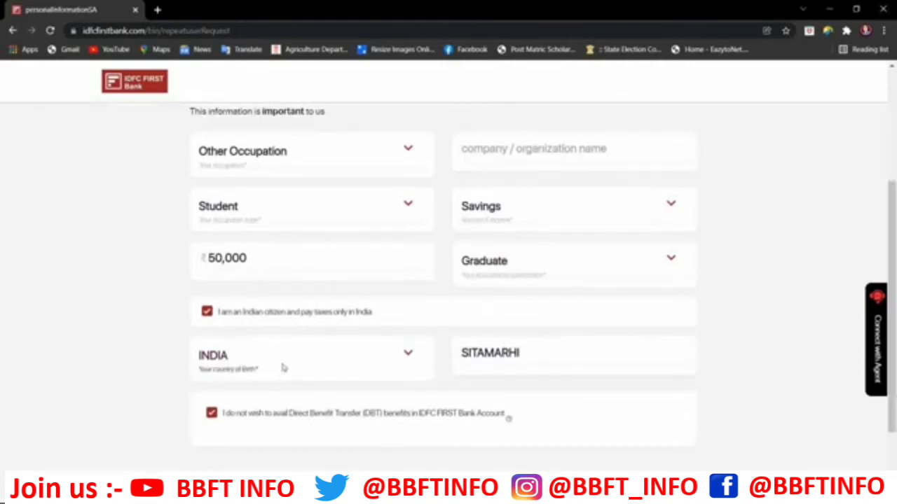
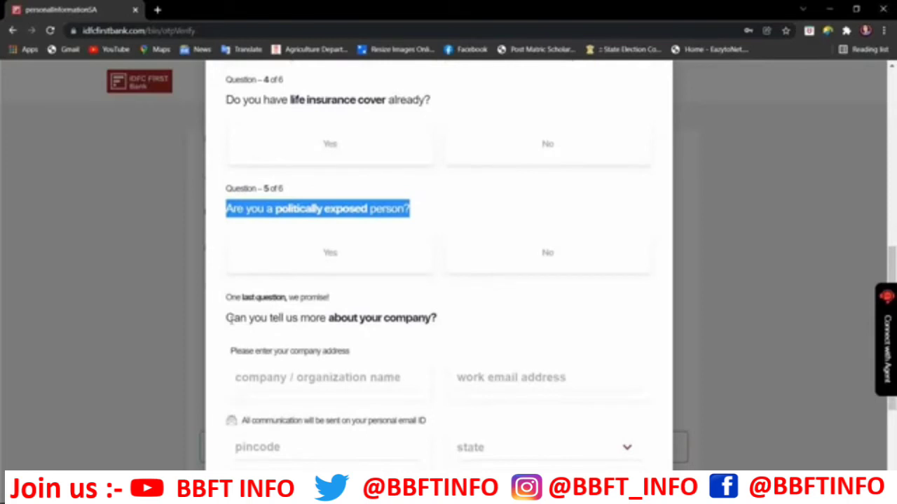
# - Read the company details question at the end of the personalisation questionnaire, then skip the questionnaire without answering it
pyautogui.moveTo(228, 319); pyautogui.dragTo(478, 338)
pyautogui.scroll(-1, 479, 339)
pyautogui.scroll(-1, 479, 338)
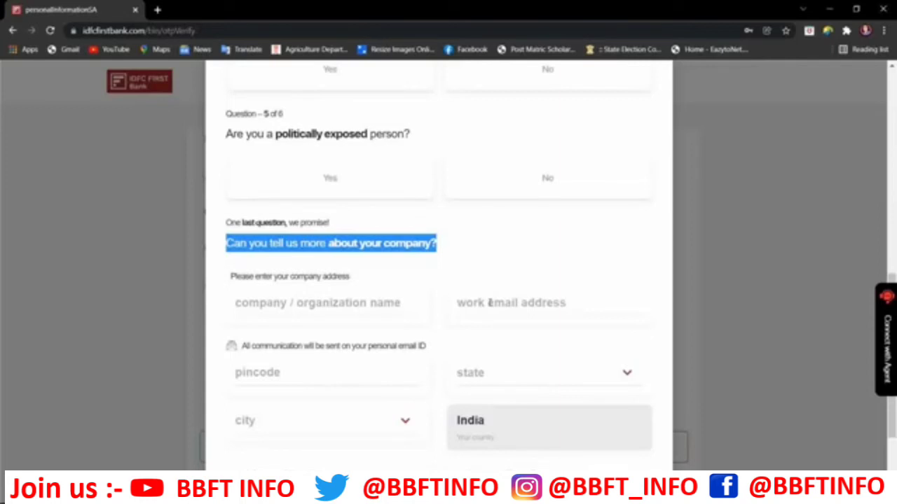
pyautogui.scroll(-2, 488, 302)
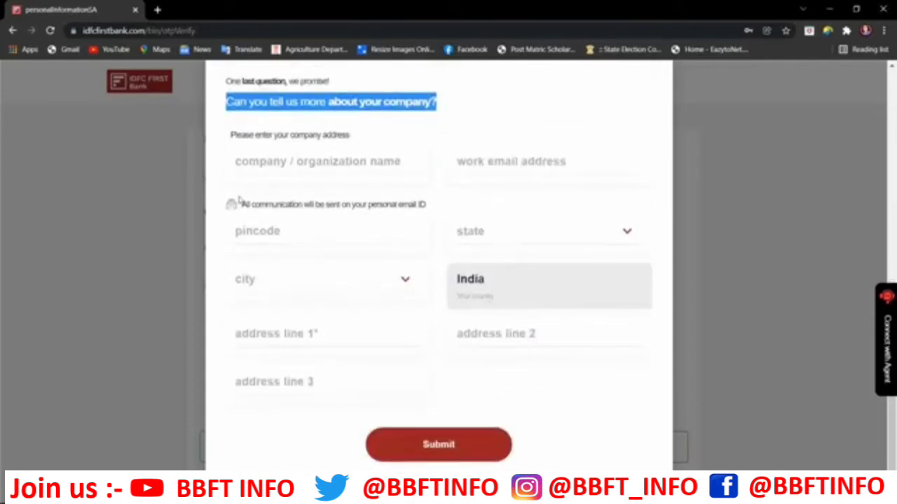
pyautogui.moveTo(240, 204); pyautogui.dragTo(435, 209)
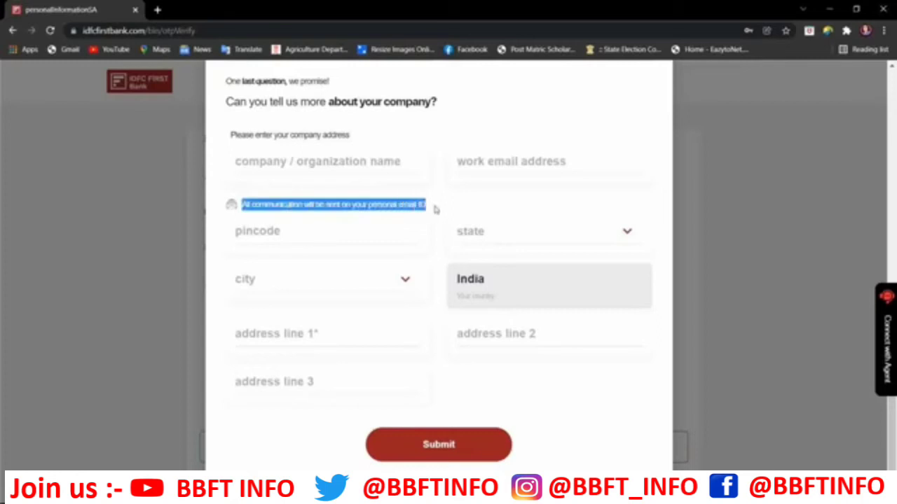
pyautogui.click(435, 208)
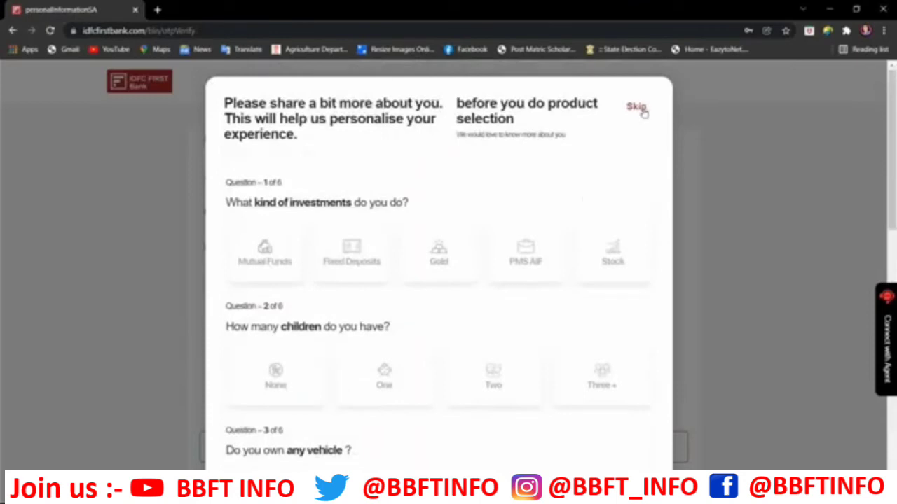
pyautogui.click(637, 108)
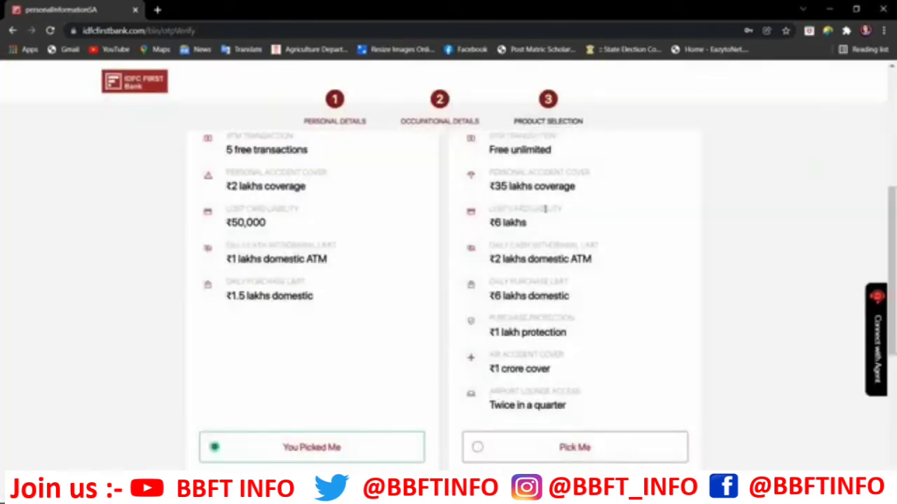
# - Compare the benefits and limits of the Visa Classic Card and the Visa Signature Card in the product selection
pyautogui.scroll(3, 544, 209)
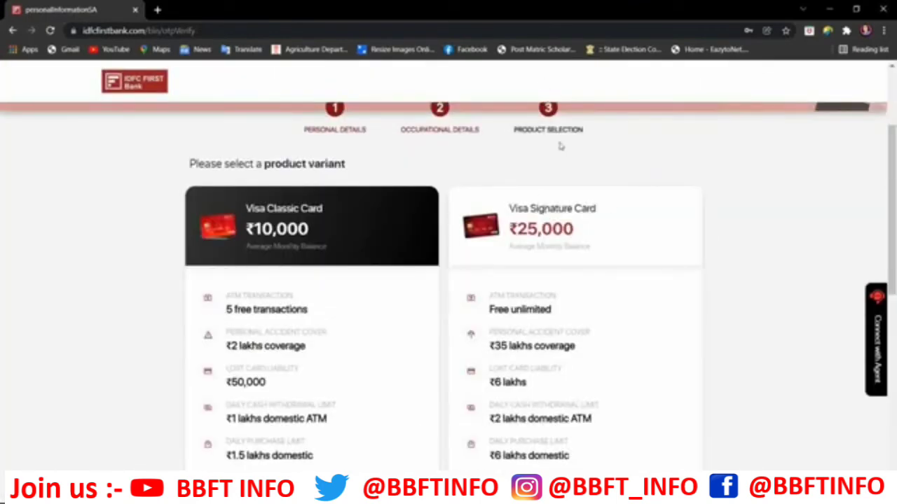
pyautogui.scroll(1, 561, 146)
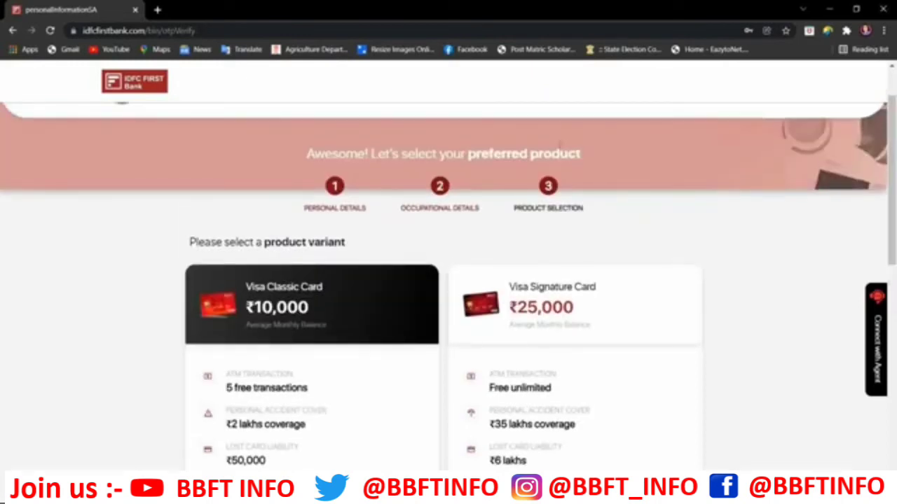
pyautogui.scroll(-1, 560, 146)
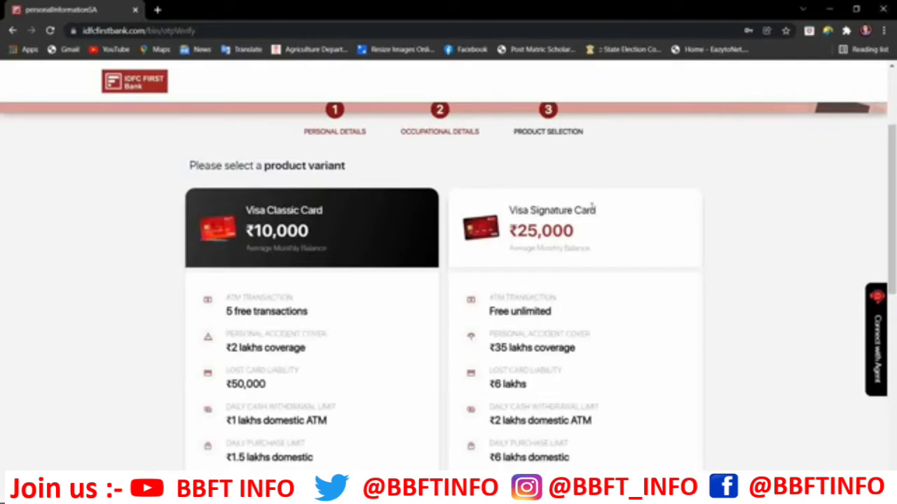
pyautogui.moveTo(593, 207); pyautogui.dragTo(509, 188)
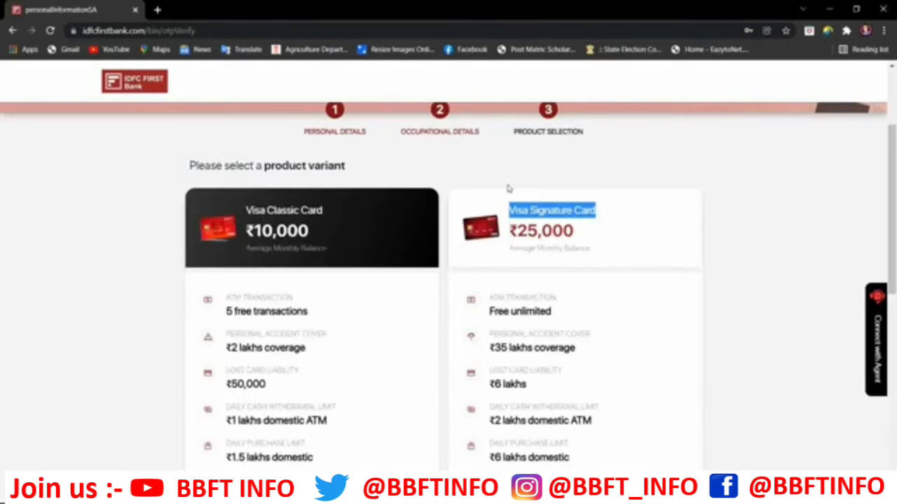
pyautogui.scroll(-3, 509, 188)
pyautogui.scroll(3, 508, 188)
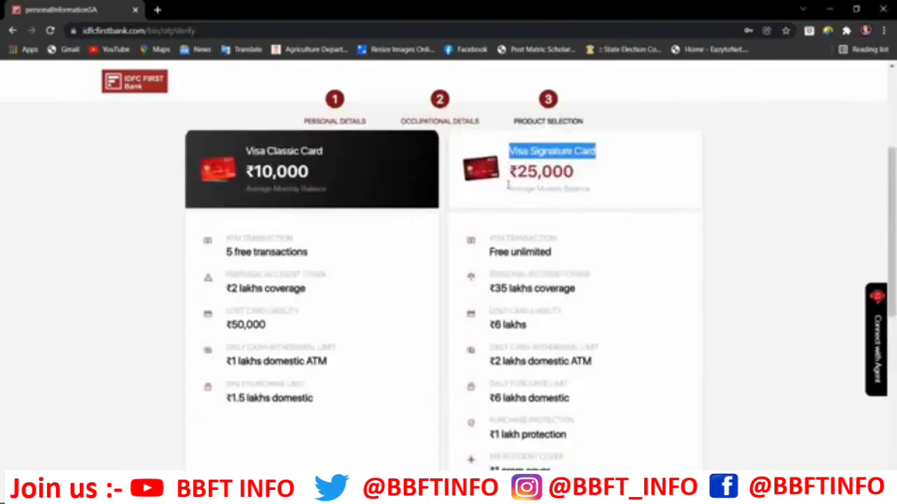
pyautogui.scroll(1, 509, 188)
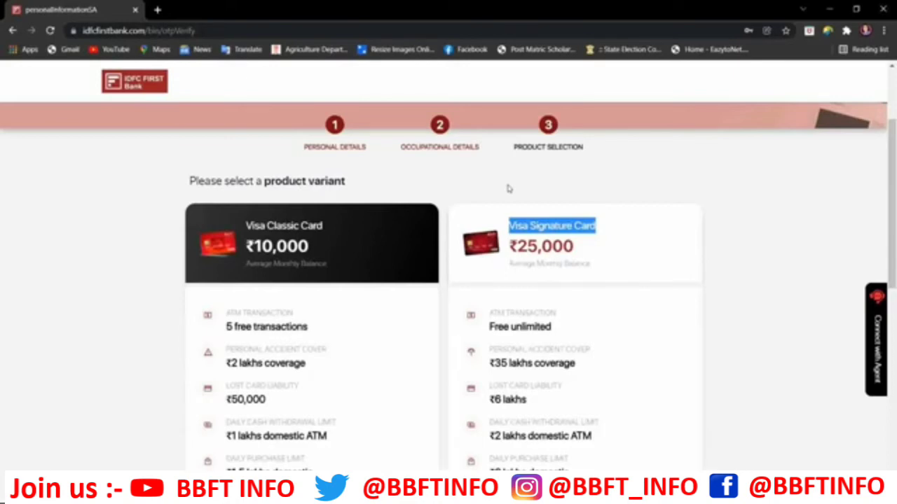
pyautogui.scroll(-5, 509, 189)
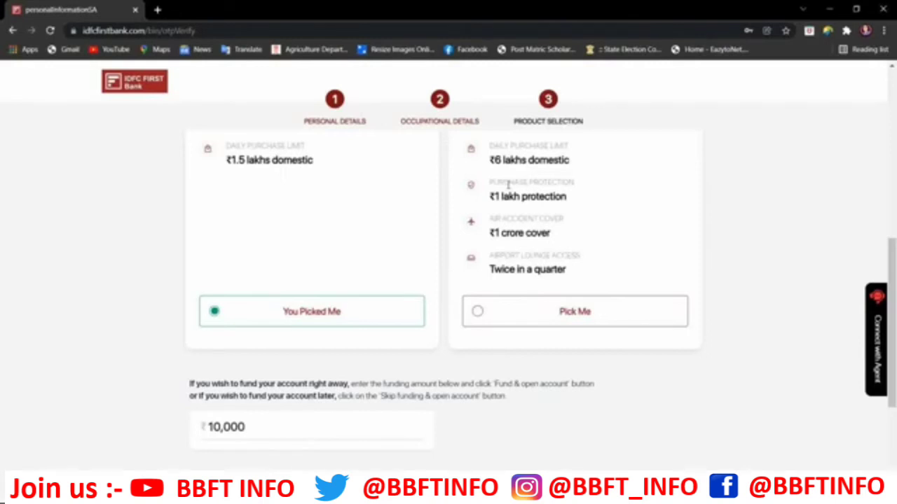
# - Pick the Visa Signature Card as the product variant and compare the average monthly balance required for both cards
pyautogui.scroll(1, 376, 294)
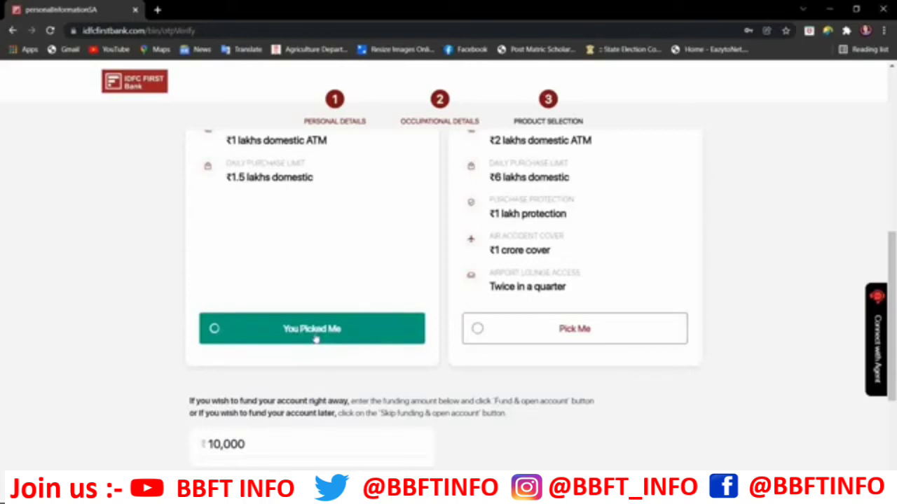
pyautogui.click(489, 327)
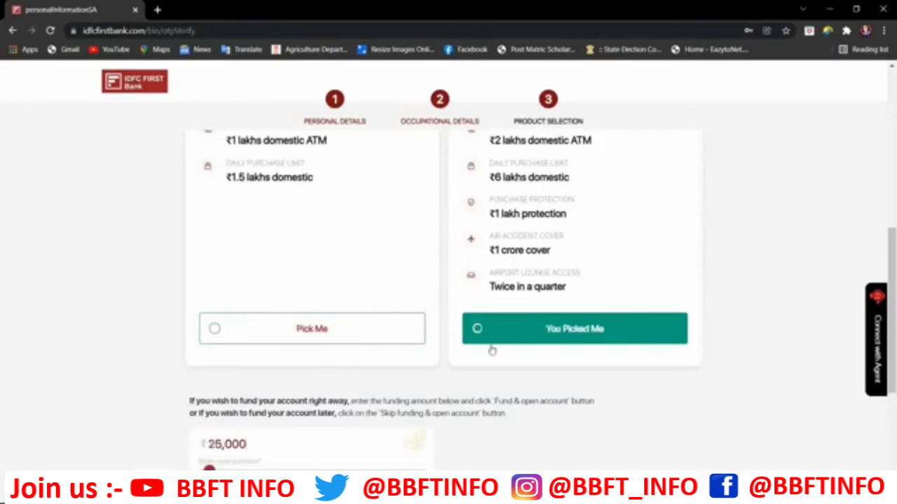
pyautogui.scroll(-2, 492, 353)
pyautogui.scroll(5, 492, 352)
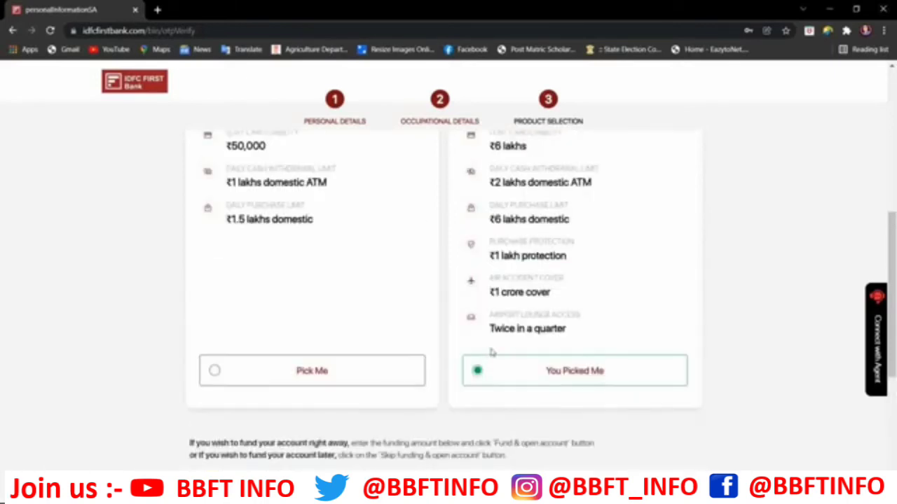
pyautogui.scroll(2, 491, 349)
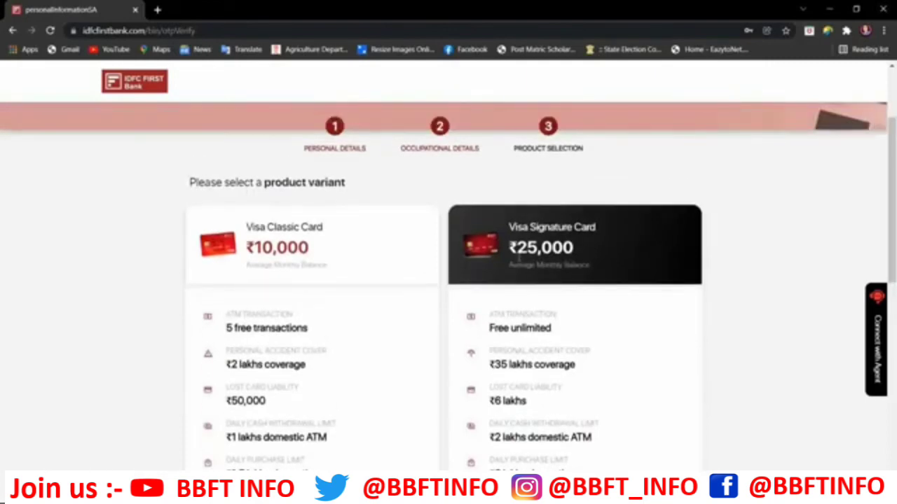
pyautogui.moveTo(521, 257); pyautogui.dragTo(575, 259)
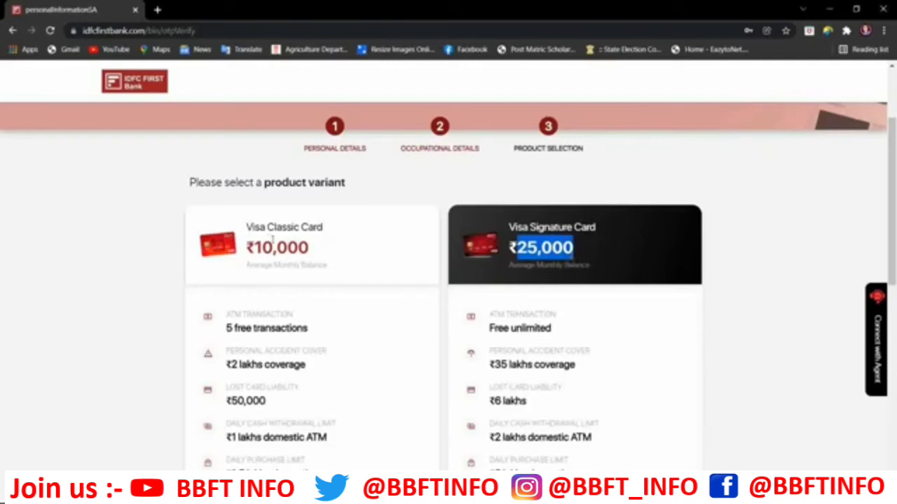
pyautogui.moveTo(262, 243); pyautogui.dragTo(404, 278)
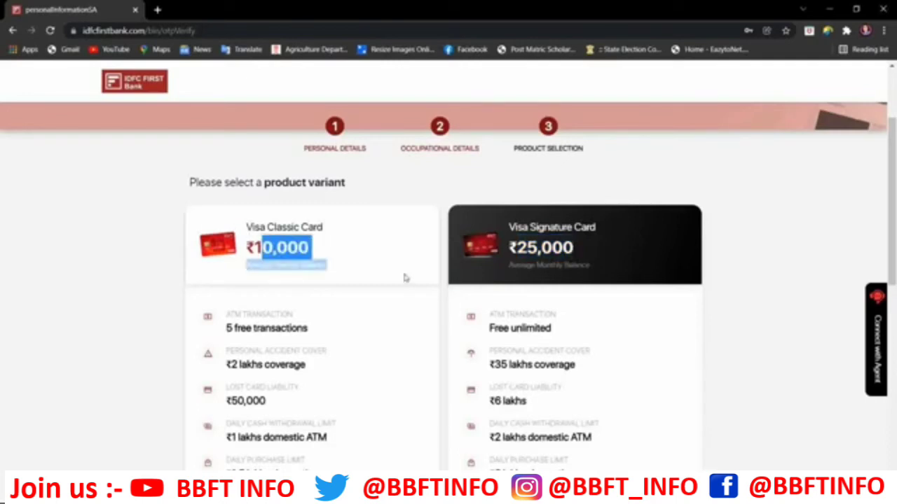
# - Examine the funding amount and its allowed range, the declarations and the choices for funding the account now or later
pyautogui.scroll(-10, 405, 278)
pyautogui.scroll(2, 404, 278)
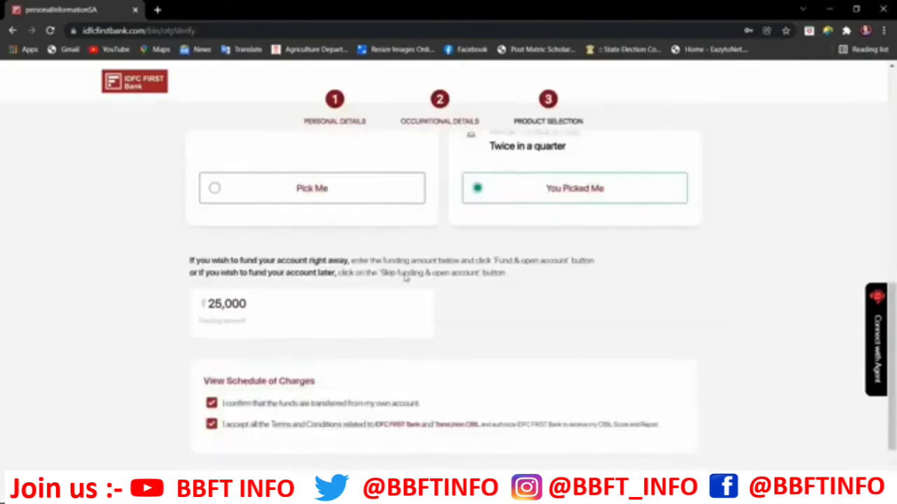
pyautogui.scroll(-2, 404, 278)
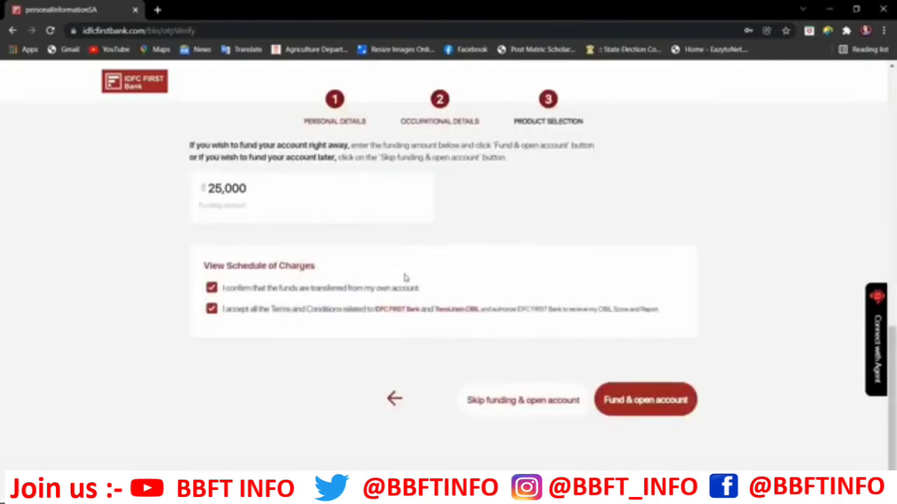
pyautogui.click(246, 190)
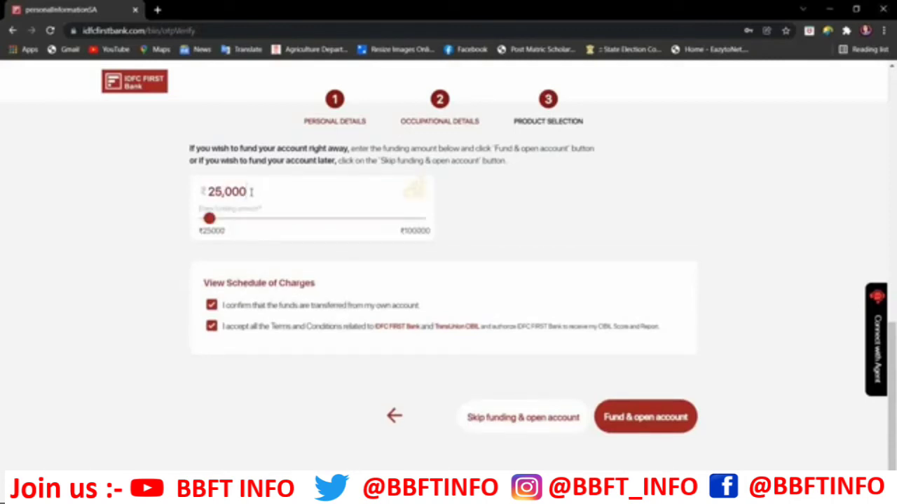
pyautogui.moveTo(251, 192); pyautogui.dragTo(206, 194)
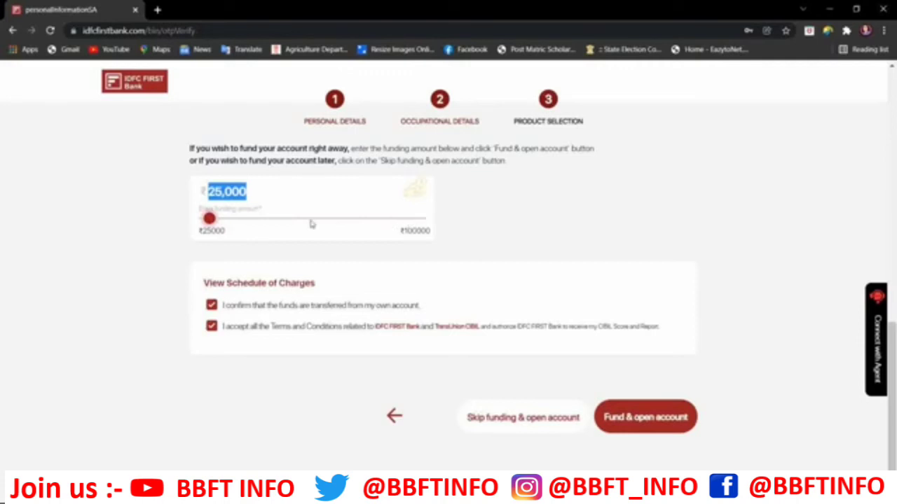
pyautogui.scroll(-1, 311, 225)
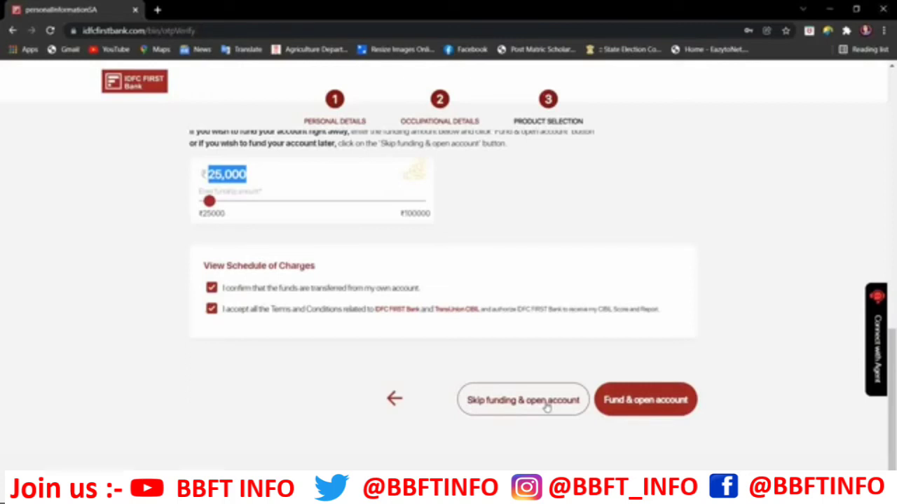
pyautogui.scroll(1, 546, 406)
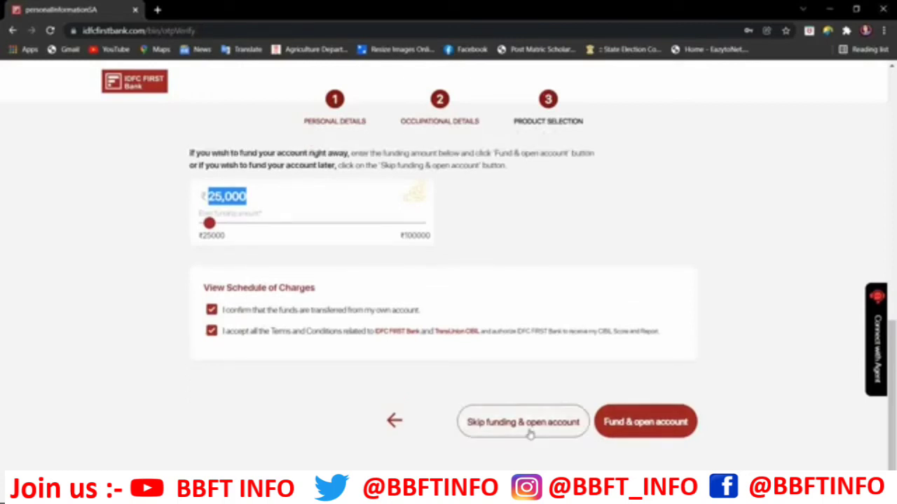
# - Skip the funding and open the account with the Visa Signature Card variant
pyautogui.click(652, 415)
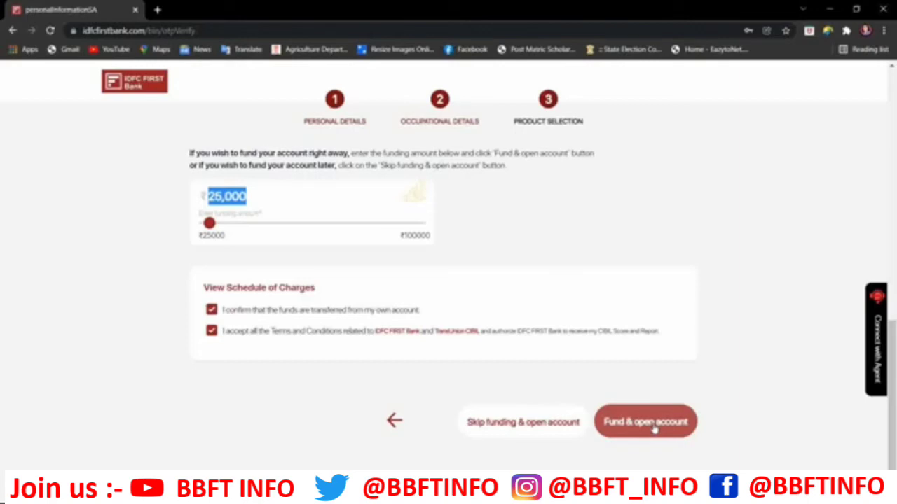
pyautogui.scroll(-1, 654, 429)
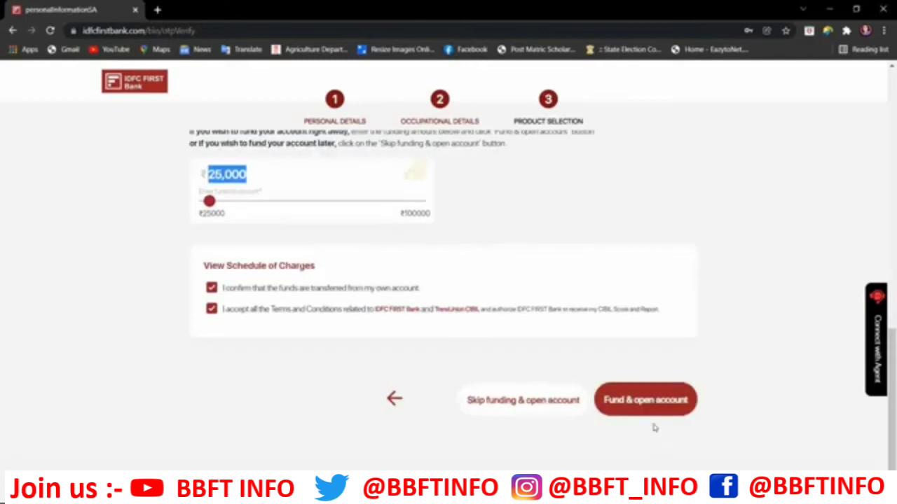
pyautogui.click(524, 400)
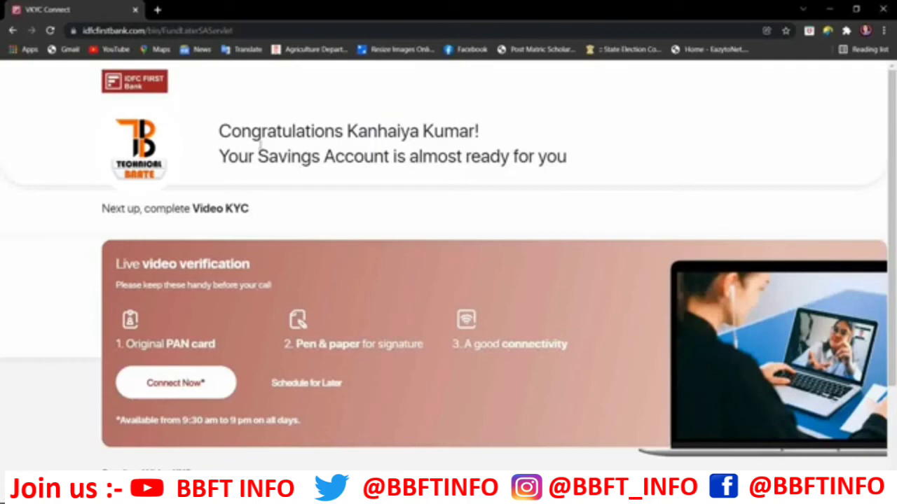
# - Read the Video KYC requirements and benefits, then connect to the live video verification right away
pyautogui.moveTo(231, 131); pyautogui.dragTo(590, 165)
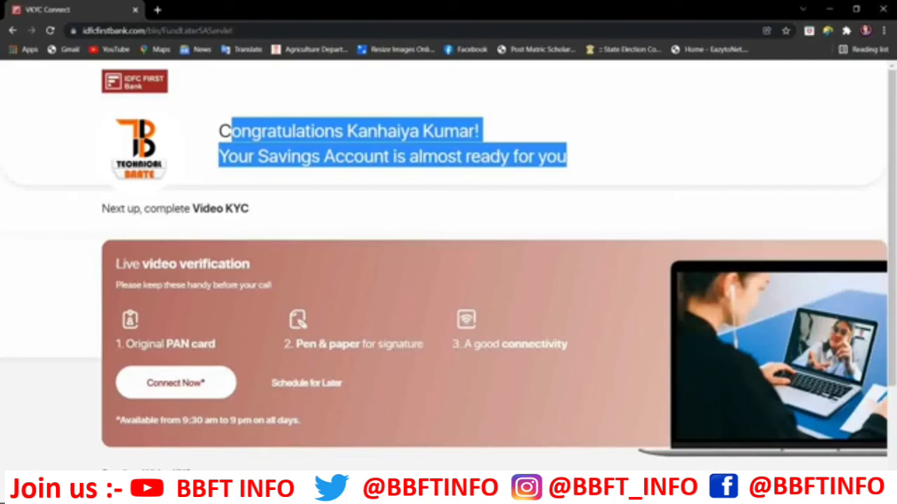
pyautogui.scroll(-2, 312, 272)
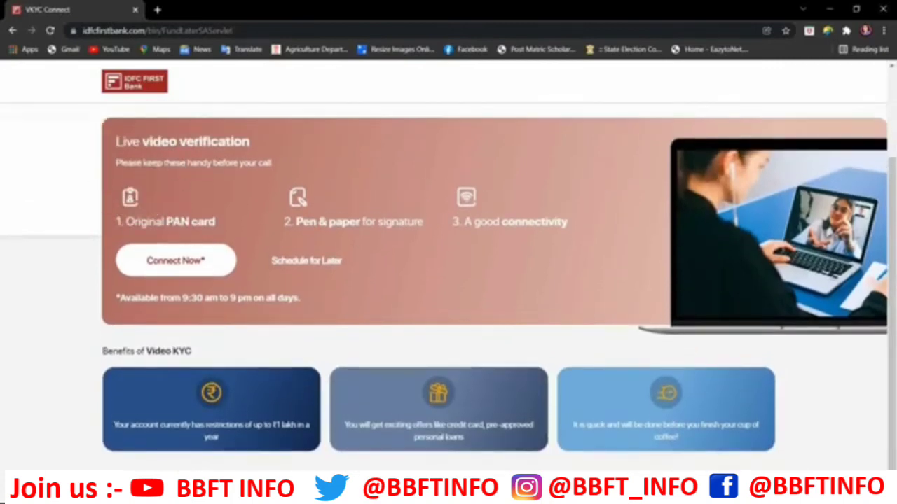
pyautogui.click(190, 252)
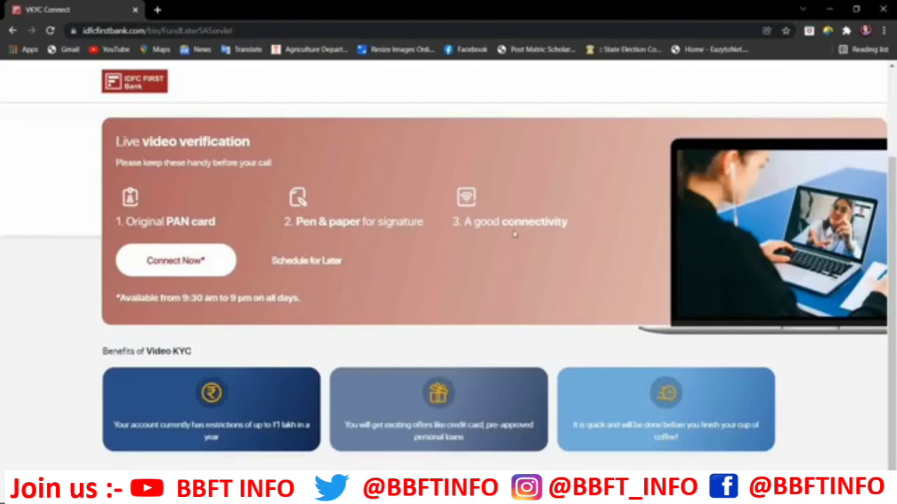
pyautogui.click(195, 261)
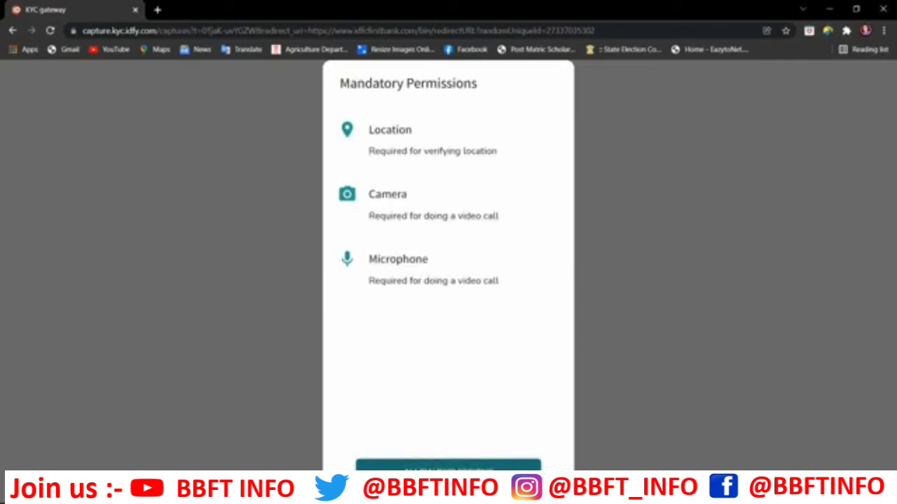
# - Grant the KYC gateway the mandatory location, camera and microphone permissions
pyautogui.click(448, 466)
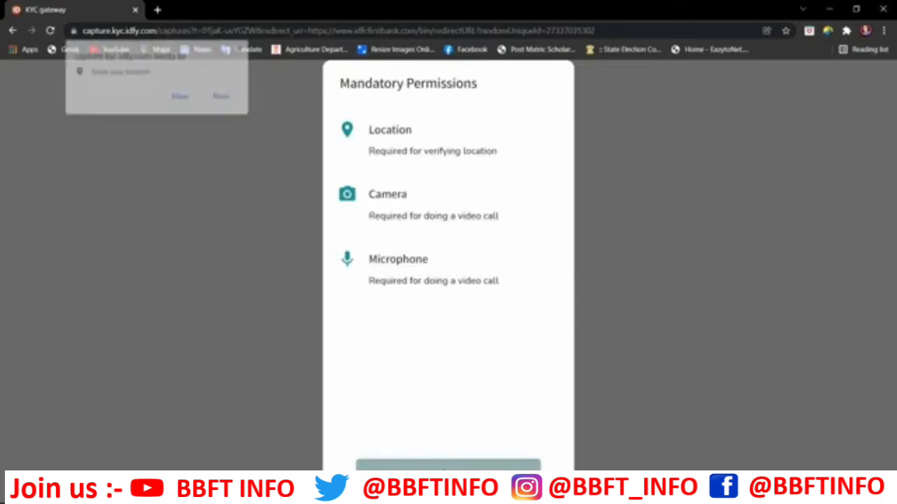
pyautogui.click(181, 97)
pyautogui.click(338, 117)
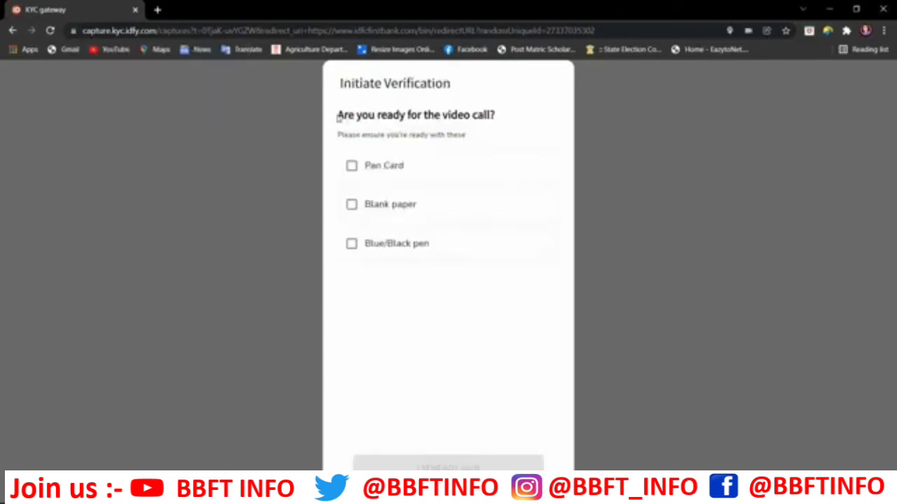
# - Confirm that the Pan Card, Blank paper and Blue/Black pen are at hand and proceed to the video call
pyautogui.moveTo(338, 118); pyautogui.dragTo(492, 112)
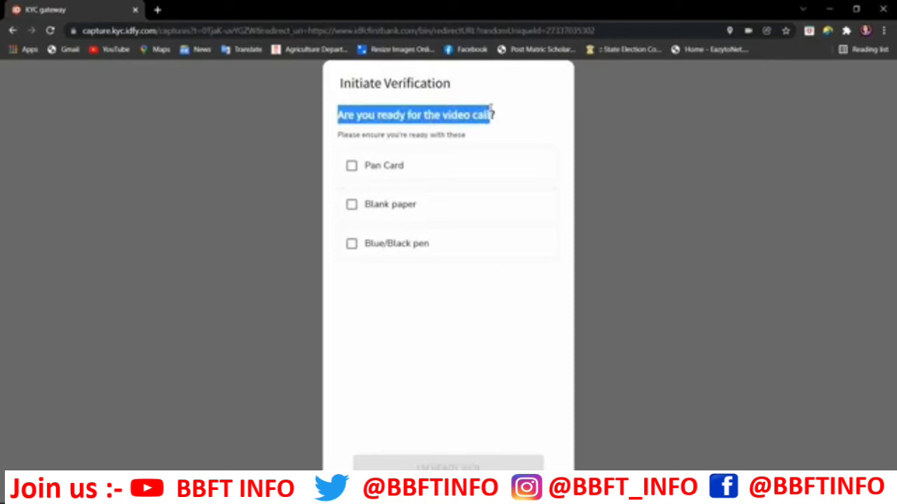
pyautogui.click(351, 169)
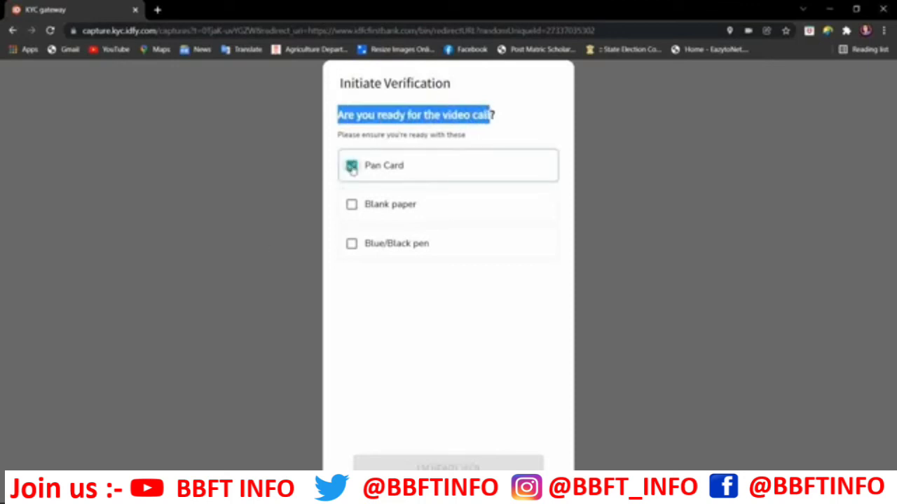
pyautogui.click(352, 206)
pyautogui.click(352, 244)
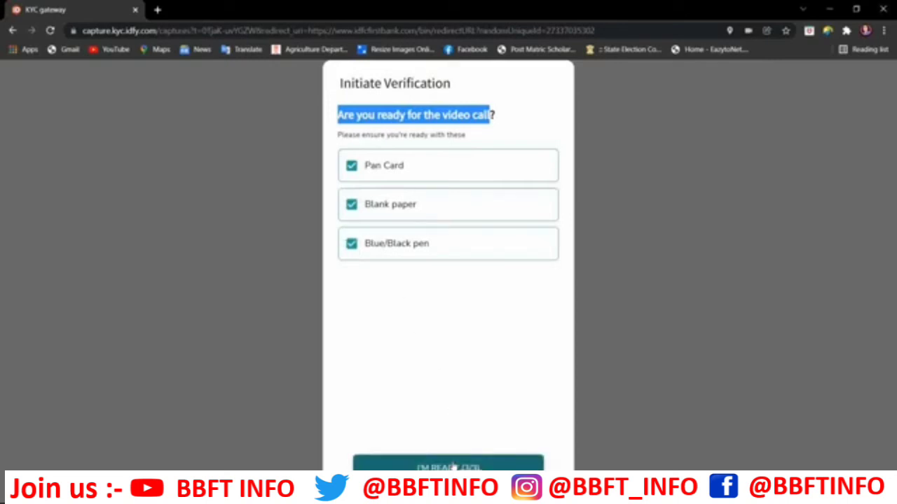
pyautogui.click(452, 466)
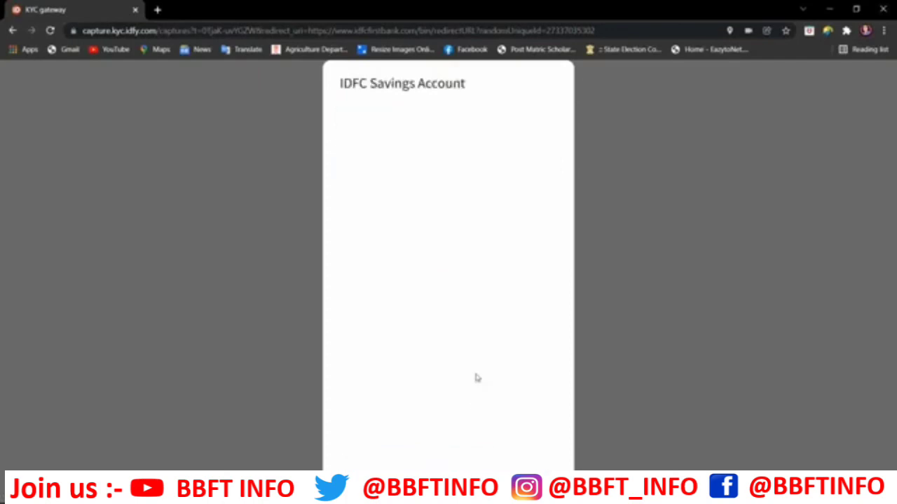